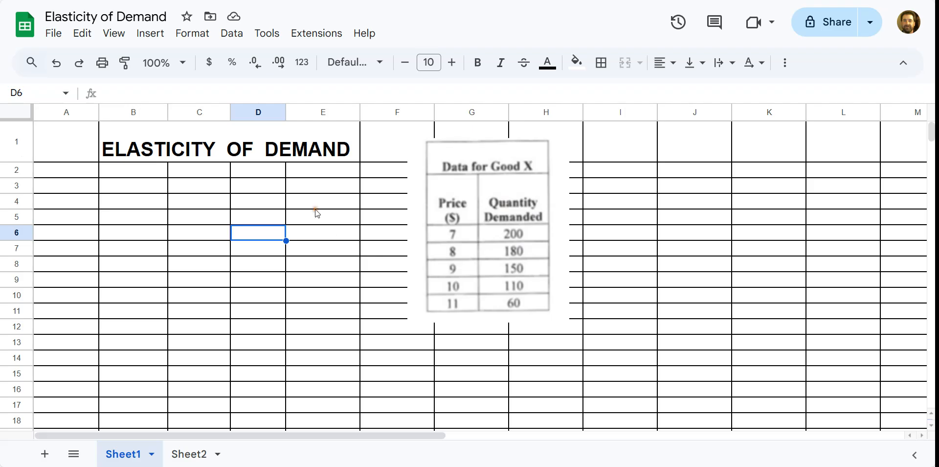
# Enter the column headers "Price" in B3 and "QD" in C3
pyautogui.click(448, 348)
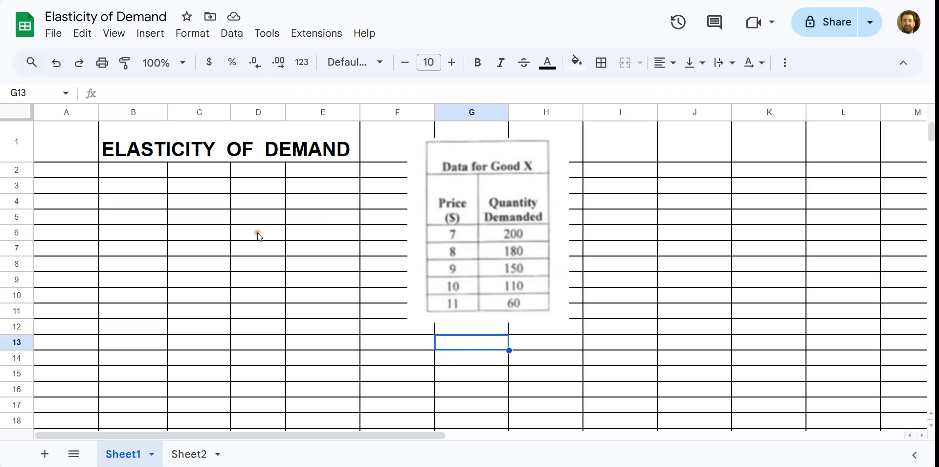
pyautogui.click(140, 186)
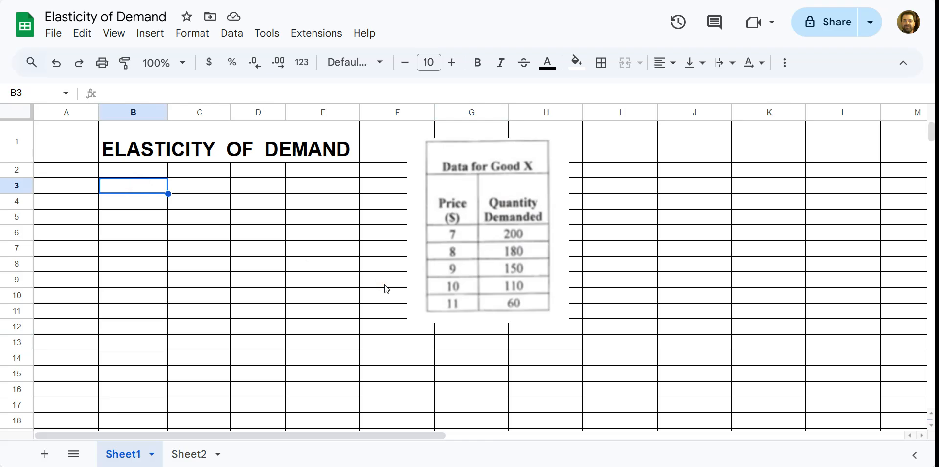
pyautogui.write('Price')
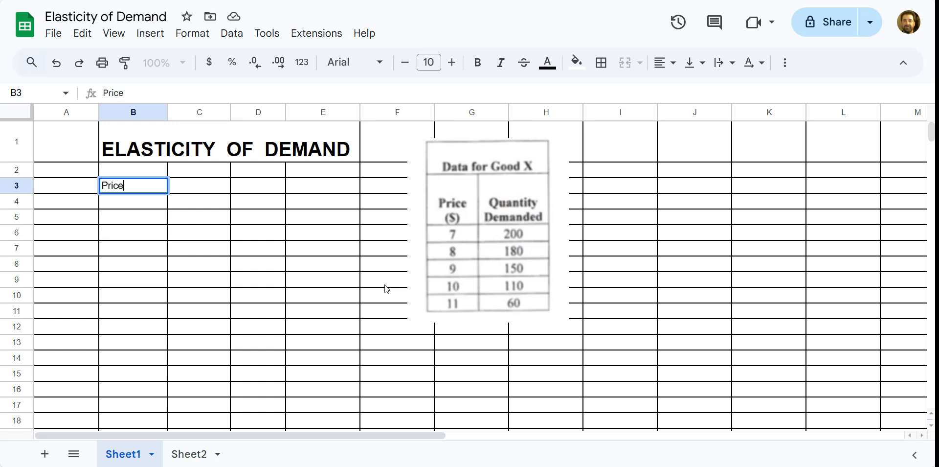
pyautogui.press('Tab')
pyautogui.write('Q')
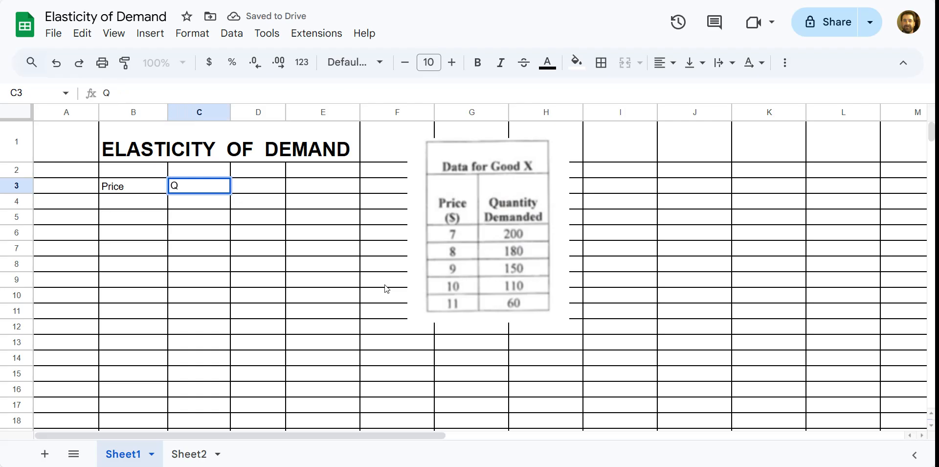
pyautogui.write('D')
pyautogui.press('Tab')
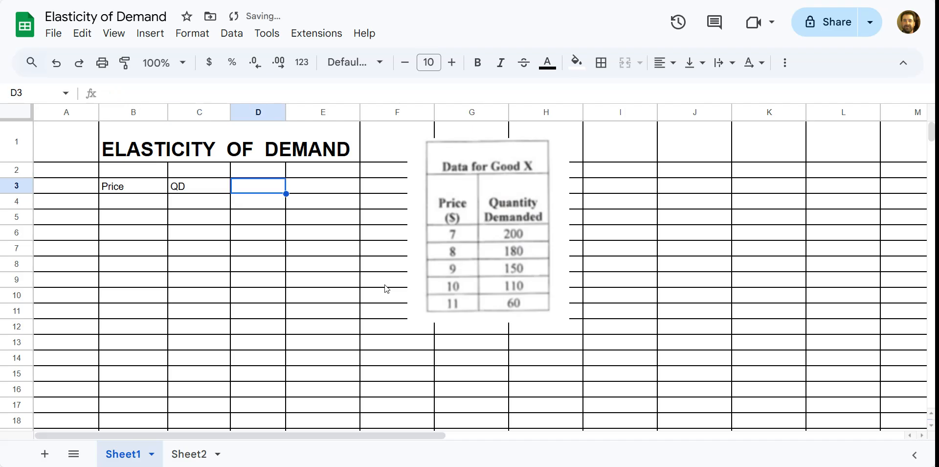
# Enter the prices 7, 8, 9, 10 and 11 in cells B4 to B8 under the Price header
pyautogui.press('Down')
pyautogui.press('Left')
pyautogui.press('Left')
pyautogui.write('7')
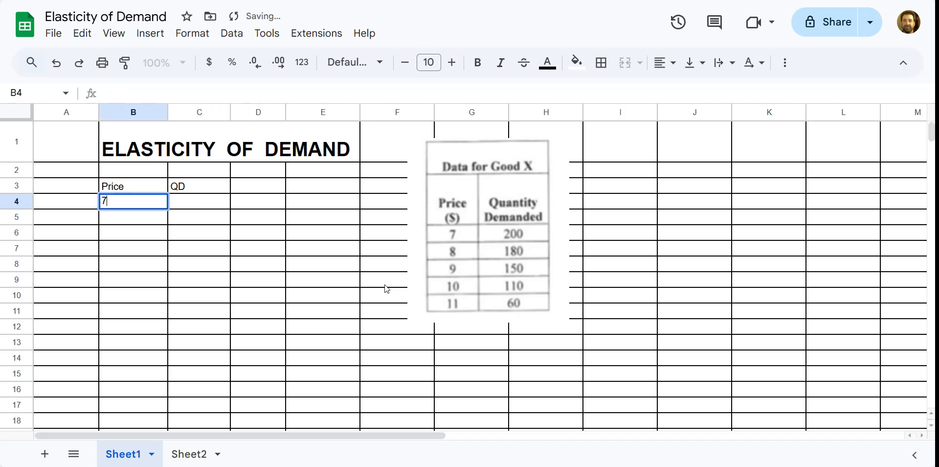
pyautogui.press('Return')
pyautogui.write('8')
pyautogui.press('Return')
pyautogui.write('9')
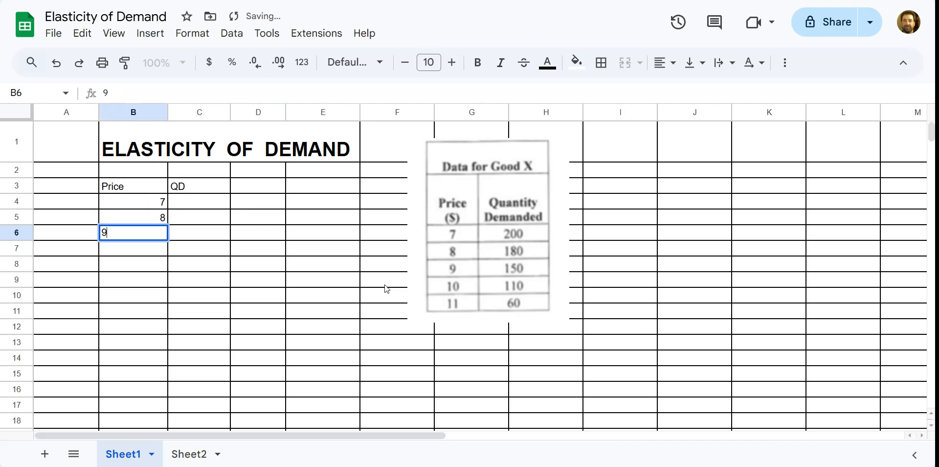
pyautogui.press('Return')
pyautogui.write('10')
pyautogui.press('Return')
pyautogui.write('11')
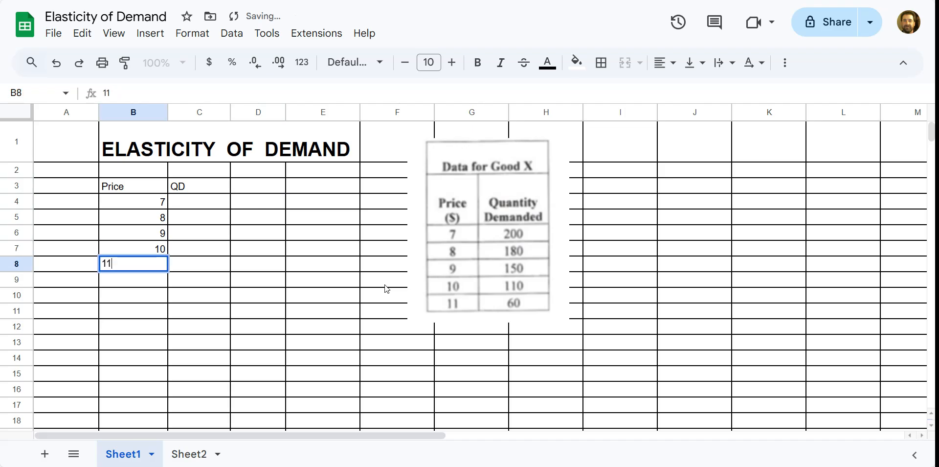
# Enter the quantities 200, 180, 150, 110 and 60 in cells C4 to C8 under the QD header
pyautogui.press('Up')
pyautogui.press('Right')
pyautogui.press('Up')
pyautogui.press('Up')
pyautogui.press('Up')
pyautogui.write('200')
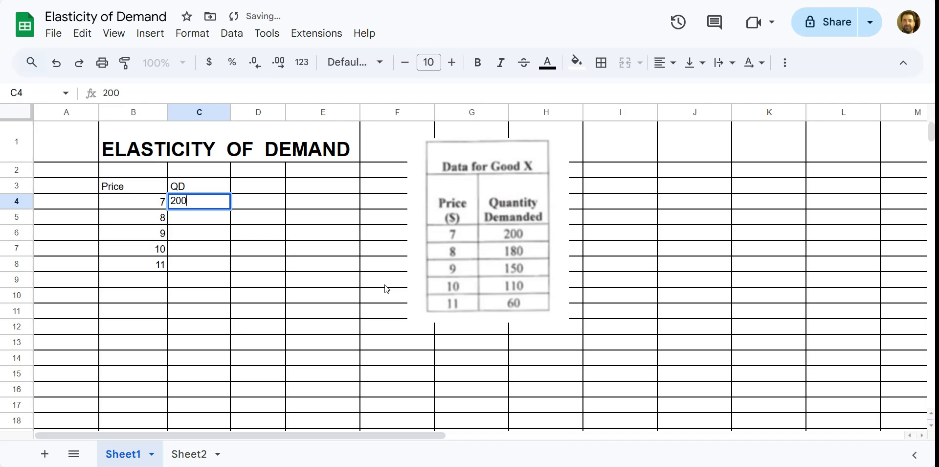
pyautogui.press('Return')
pyautogui.write('180')
pyautogui.press('Return')
pyautogui.write('150')
pyautogui.press('Return')
pyautogui.write('110')
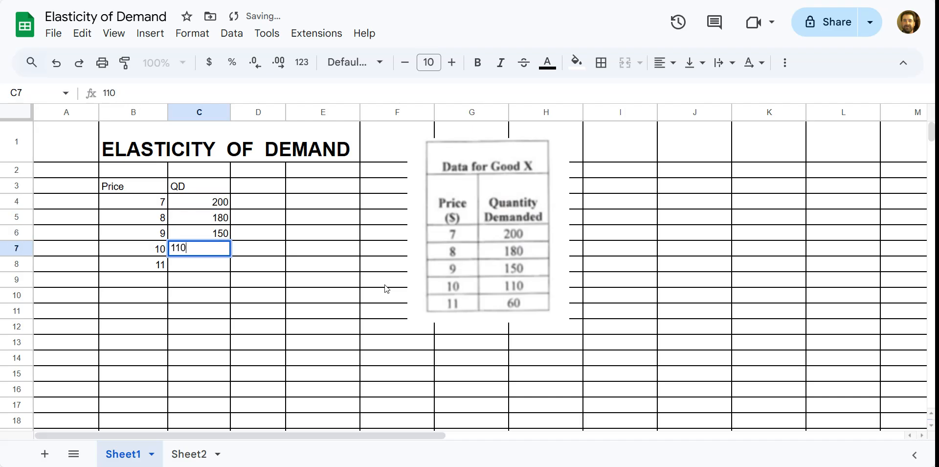
pyautogui.press('Return')
pyautogui.write('60')
pyautogui.press('Return')
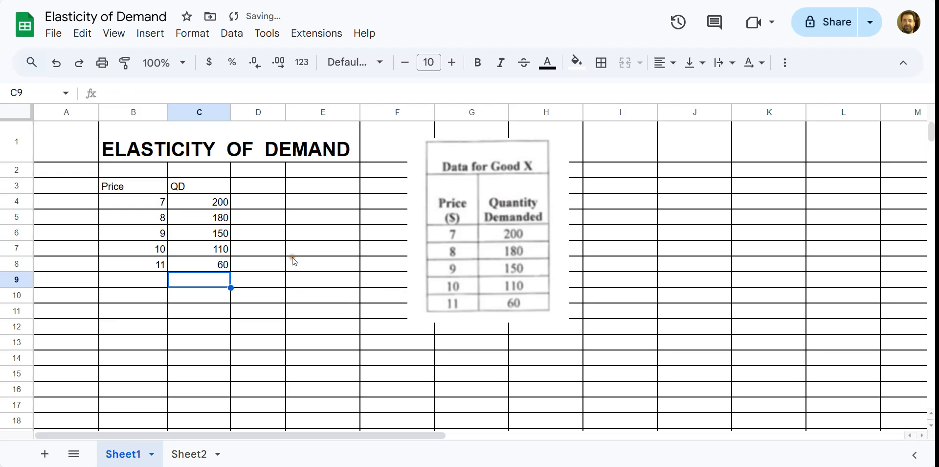
# Move the "Data for Good X" picture over to columns I to K, clear of the worksheet table
pyautogui.click(512, 174)
pyautogui.moveTo(485, 161); pyautogui.dragTo(697, 168)
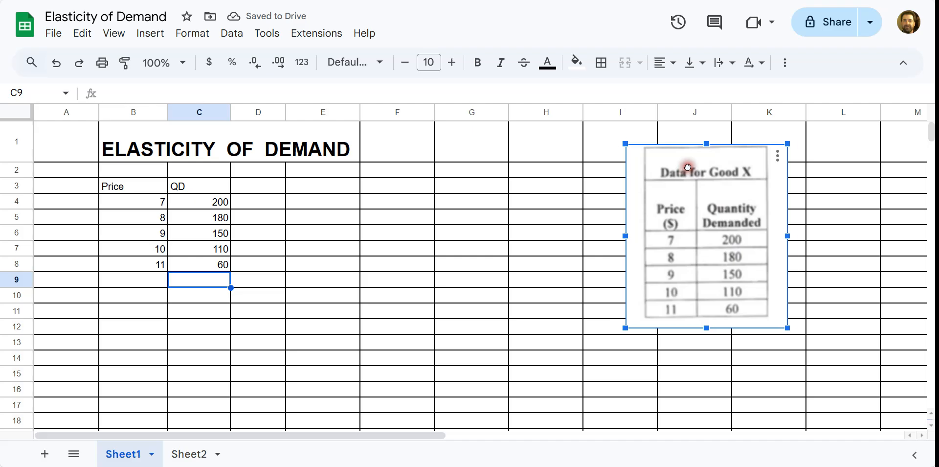
pyautogui.click(401, 237)
pyautogui.click(274, 184)
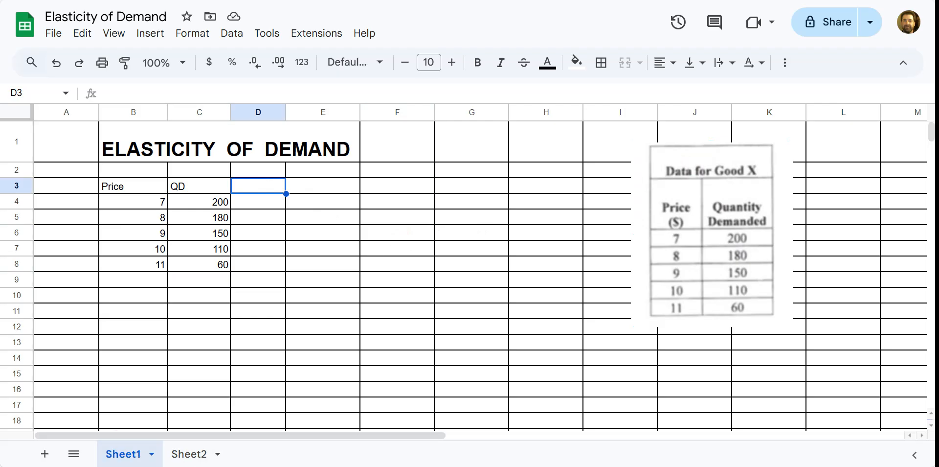
# Switch to Snipping Tool and capture a snip to use as a blank writing canvas
pyautogui.hotkey('alt', 'Tab')
pyautogui.click(194, 21)
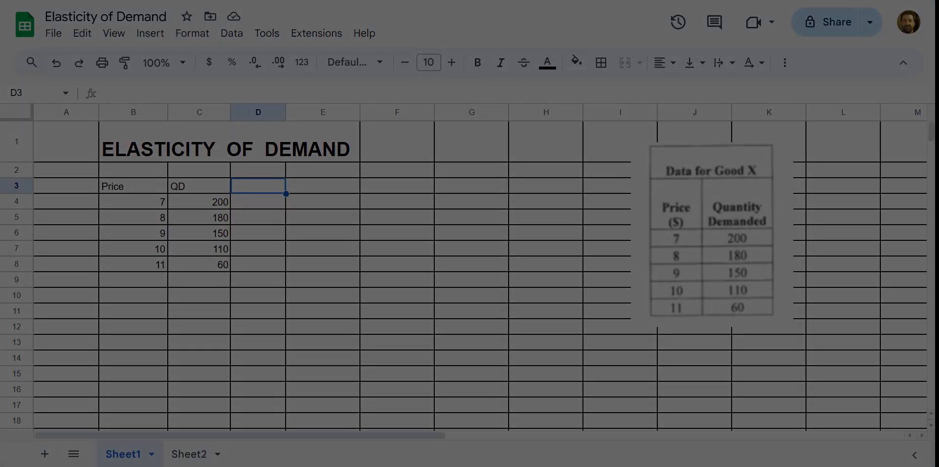
pyautogui.click(232, 177)
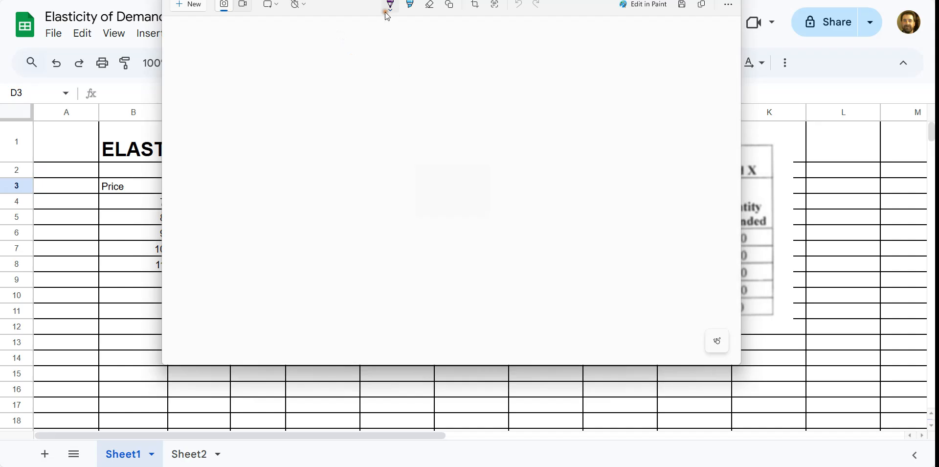
# Handwrite the formula PeD = %ΔQD / %ΔP near the top of the blank snip
pyautogui.moveTo(225, 97)
pyautogui.mouseDown()
pyautogui.moveTo(230, 124)
pyautogui.moveTo(259, 136)
pyautogui.mouseUp()
pyautogui.moveTo(267, 98)
pyautogui.mouseDown()
pyautogui.moveTo(274, 142)
pyautogui.moveTo(287, 137)
pyautogui.moveTo(275, 142)
pyautogui.mouseUp()
pyautogui.moveTo(297, 113); pyautogui.dragTo(306, 112)
pyautogui.moveTo(297, 121); pyautogui.dragTo(305, 120)
pyautogui.moveTo(329, 92); pyautogui.dragTo(321, 112)
pyautogui.moveTo(334, 106)
pyautogui.mouseDown()
pyautogui.moveTo(320, 94)
pyautogui.moveTo(343, 110)
pyautogui.moveTo(366, 93)
pyautogui.moveTo(380, 113)
pyautogui.mouseUp()
pyautogui.moveTo(319, 126)
pyautogui.mouseDown()
pyautogui.moveTo(396, 126)
pyautogui.moveTo(321, 154)
pyautogui.moveTo(330, 153)
pyautogui.moveTo(317, 135)
pyautogui.moveTo(342, 144)
pyautogui.moveTo(338, 155)
pyautogui.mouseUp()
pyautogui.moveTo(363, 138); pyautogui.dragTo(364, 147)
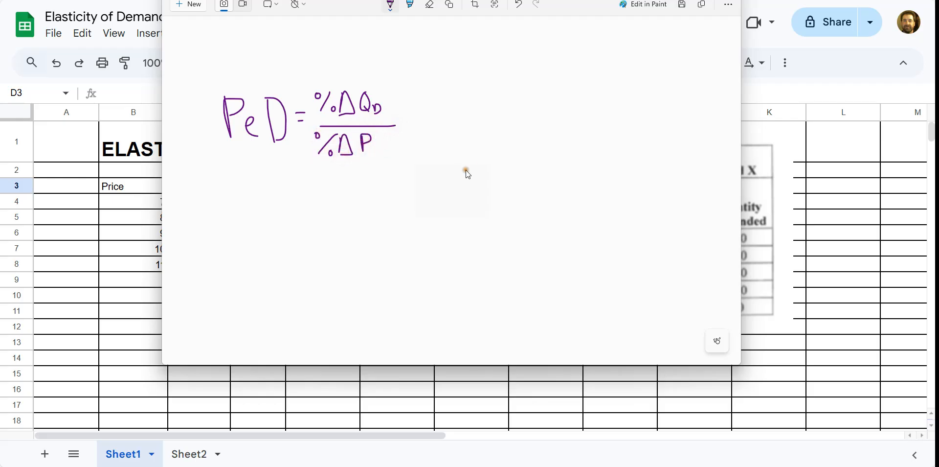
# Handwrite Δ% = (new − old) / old × 100 below the PeD formula and draw dividing lines above, below and beside it
pyautogui.moveTo(241, 173)
pyautogui.mouseDown()
pyautogui.moveTo(237, 191)
pyautogui.moveTo(264, 184)
pyautogui.moveTo(256, 173)
pyautogui.mouseUp()
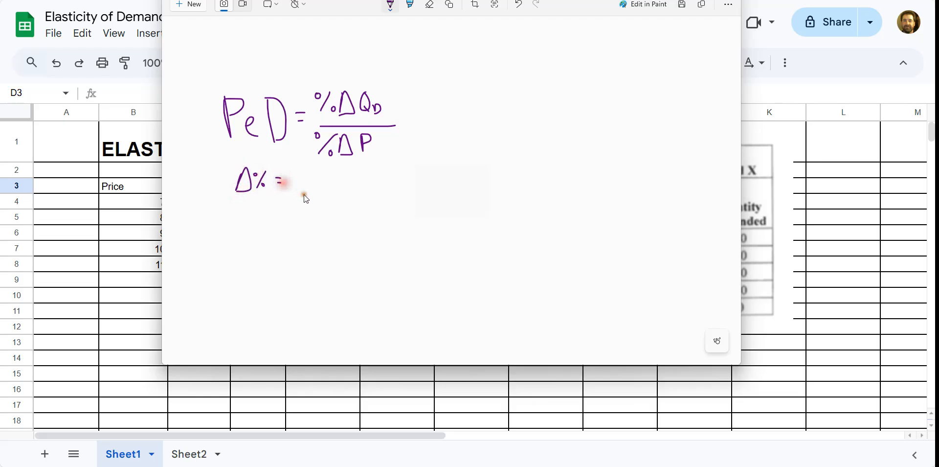
pyautogui.moveTo(298, 181)
pyautogui.mouseDown()
pyautogui.moveTo(357, 177)
pyautogui.moveTo(363, 186)
pyautogui.moveTo(375, 168)
pyautogui.moveTo(321, 195)
pyautogui.moveTo(381, 193)
pyautogui.moveTo(334, 204)
pyautogui.moveTo(353, 209)
pyautogui.moveTo(358, 198)
pyautogui.moveTo(406, 195)
pyautogui.mouseUp()
pyautogui.moveTo(410, 188)
pyautogui.mouseDown()
pyautogui.moveTo(413, 197)
pyautogui.moveTo(421, 185)
pyautogui.mouseUp()
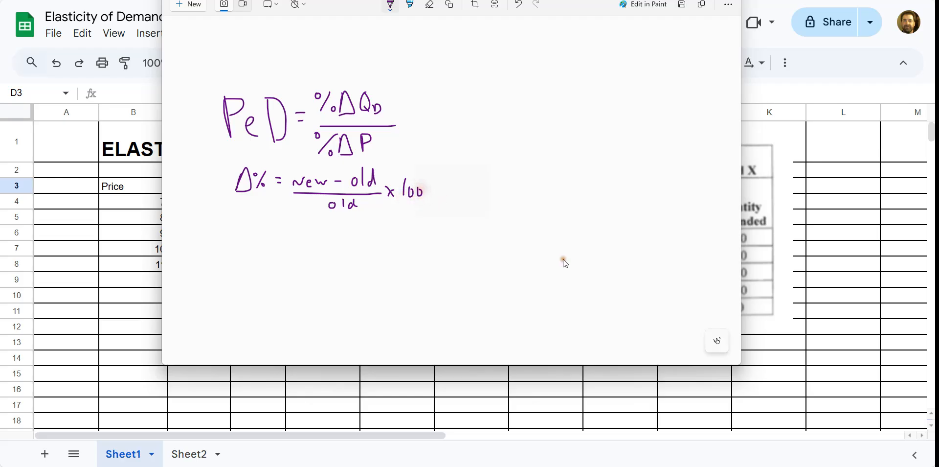
pyautogui.moveTo(211, 161); pyautogui.dragTo(437, 165)
pyautogui.moveTo(219, 220); pyautogui.dragTo(454, 226)
pyautogui.moveTo(442, 94); pyautogui.dragTo(455, 281)
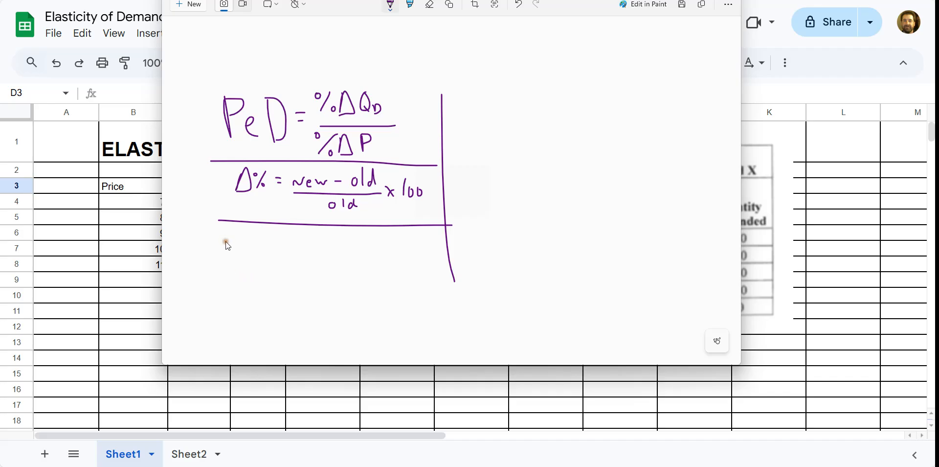
# Handwrite the midpoint percentage change formula Δ% mid = (New − old) / mid × 100 below the second dividing line
pyautogui.moveTo(223, 253)
pyautogui.mouseDown()
pyautogui.moveTo(232, 234)
pyautogui.moveTo(223, 255)
pyautogui.mouseUp()
pyautogui.moveTo(250, 237)
pyautogui.mouseDown()
pyautogui.moveTo(243, 253)
pyautogui.moveTo(252, 250)
pyautogui.mouseUp()
pyautogui.moveTo(239, 237)
pyautogui.mouseDown()
pyautogui.moveTo(231, 265)
pyautogui.moveTo(239, 275)
pyautogui.moveTo(303, 242)
pyautogui.moveTo(308, 255)
pyautogui.moveTo(345, 247)
pyautogui.mouseUp()
pyautogui.moveTo(346, 240); pyautogui.dragTo(350, 252)
pyautogui.moveTo(355, 249); pyautogui.dragTo(354, 253)
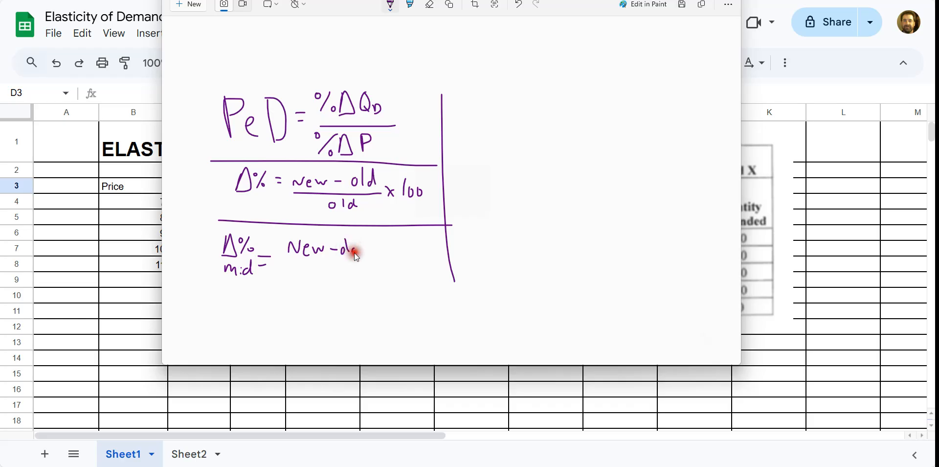
pyautogui.moveTo(298, 269)
pyautogui.mouseDown()
pyautogui.moveTo(361, 263)
pyautogui.moveTo(328, 278)
pyautogui.moveTo(346, 267)
pyautogui.mouseUp()
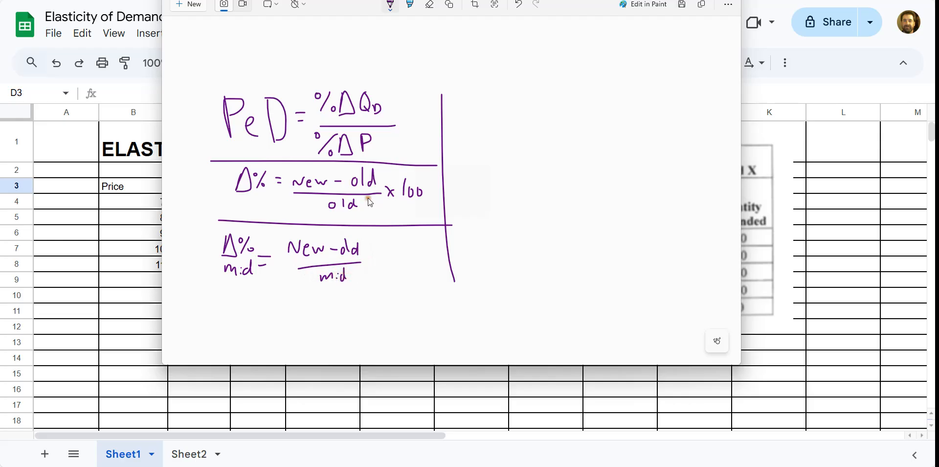
pyautogui.moveTo(379, 256)
pyautogui.mouseDown()
pyautogui.moveTo(374, 269)
pyautogui.moveTo(407, 267)
pyautogui.mouseUp()
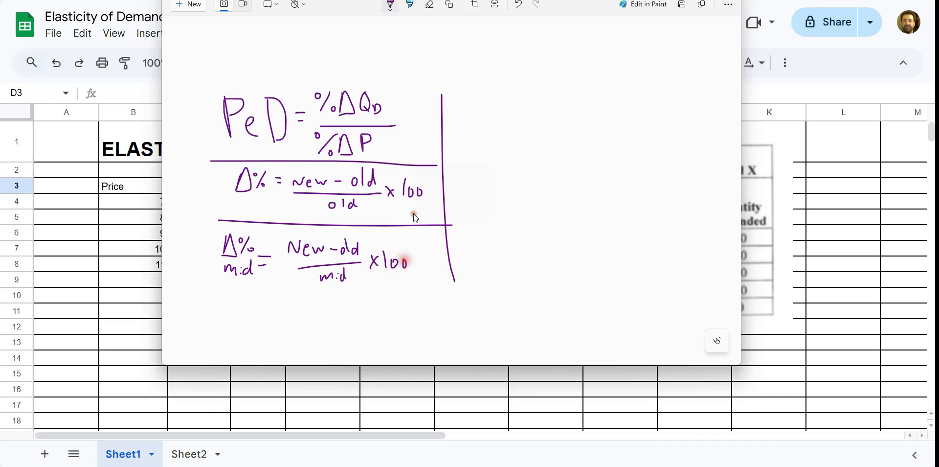
# Uncover the worksheet table, then draw another dividing line and handwrite mid = (New + old) / 2 beneath it
pyautogui.moveTo(430, 6); pyautogui.dragTo(677, 14)
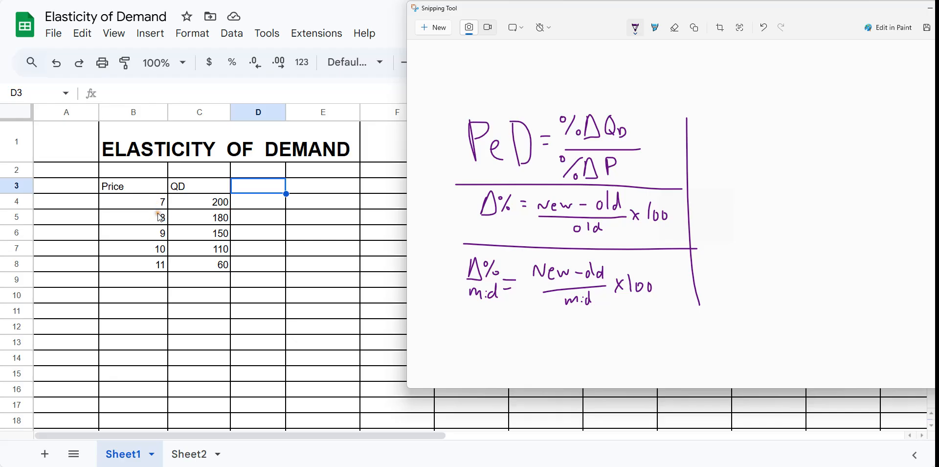
pyautogui.moveTo(469, 318); pyautogui.dragTo(663, 314)
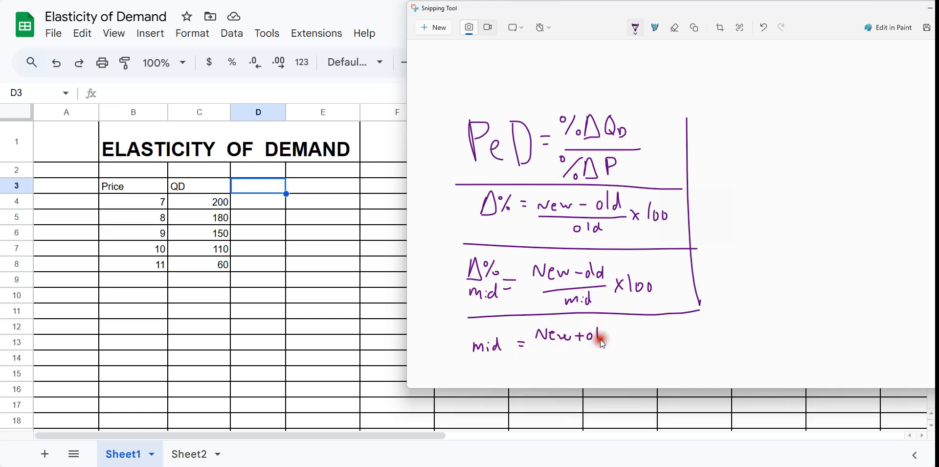
pyautogui.moveTo(539, 346)
pyautogui.mouseDown()
pyautogui.moveTo(566, 347)
pyautogui.moveTo(566, 363)
pyautogui.mouseUp()
# Copy the handwritten formulas and paste them as a picture into the Google Sheets worksheet at D16
pyautogui.moveTo(713, 8); pyautogui.dragTo(652, 6)
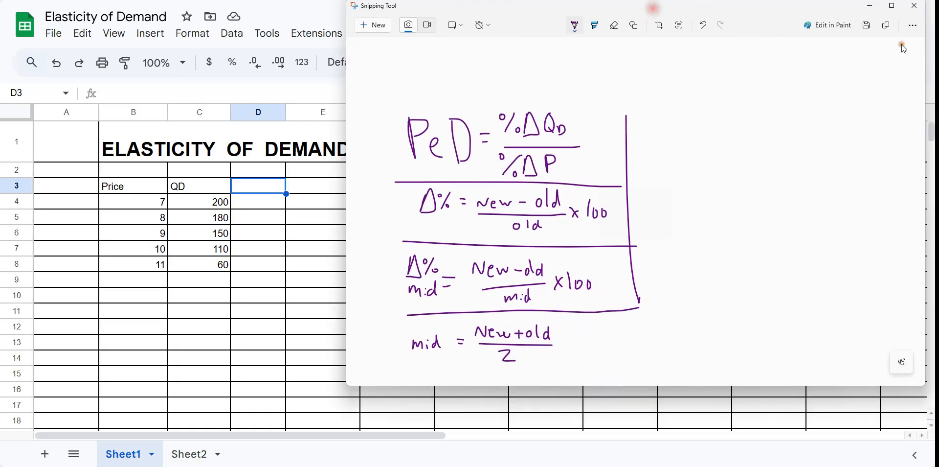
pyautogui.click(886, 25)
pyautogui.click(271, 386)
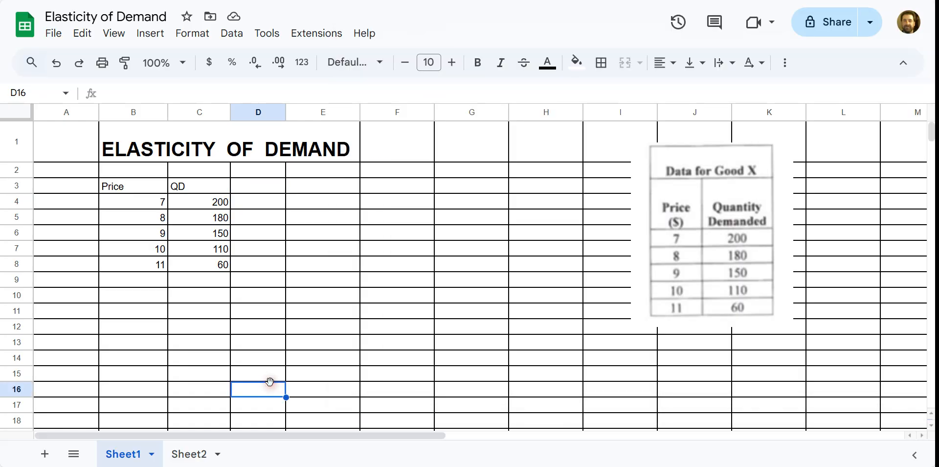
pyautogui.hotkey('ctrl', 'v')
# Move the pasted formula picture up beside the table and shrink it to span columns F to I
pyautogui.moveTo(429, 421); pyautogui.dragTo(510, 198)
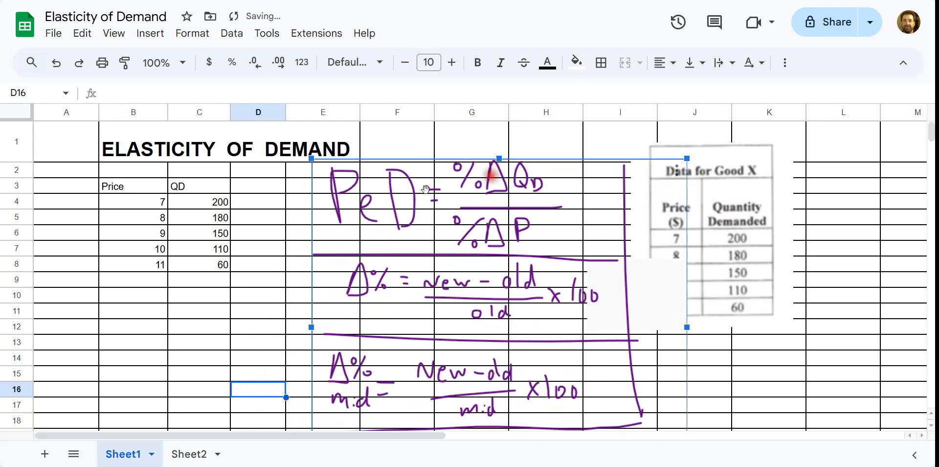
pyautogui.moveTo(314, 159); pyautogui.dragTo(413, 251)
pyautogui.moveTo(469, 276); pyautogui.dragTo(468, 240)
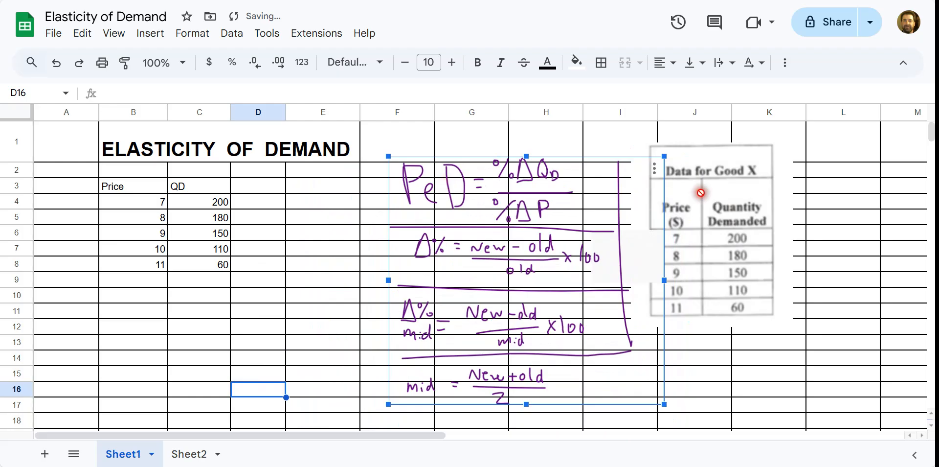
# Move the "Data for Good X" picture to columns K to L, and move and shrink the formula picture to fit columns G to J
pyautogui.click(756, 212)
pyautogui.moveTo(744, 216); pyautogui.dragTo(853, 230)
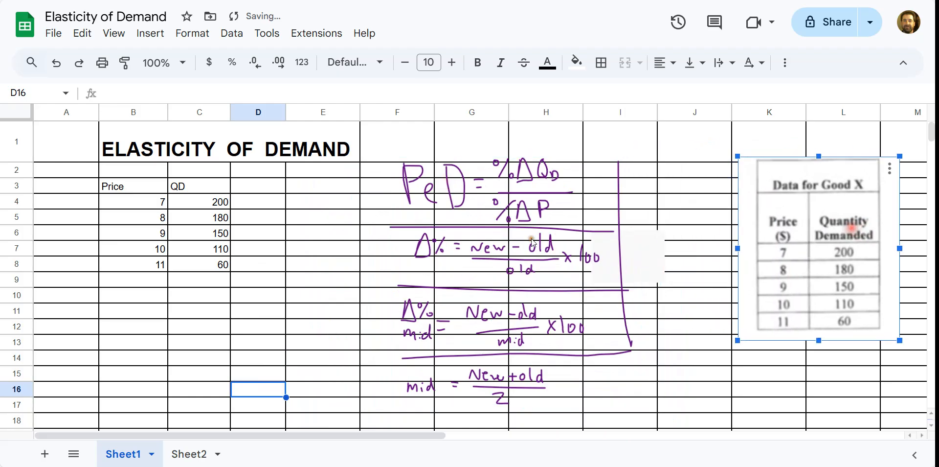
pyautogui.click(455, 188)
pyautogui.moveTo(455, 189); pyautogui.dragTo(540, 174)
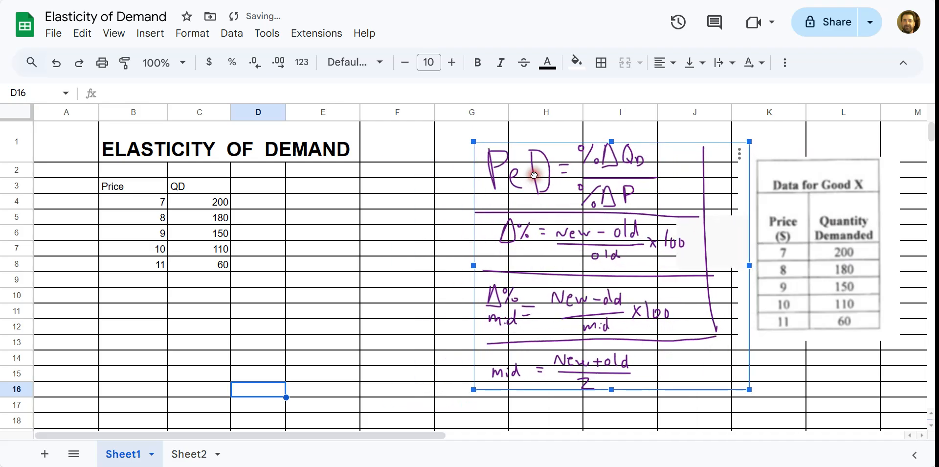
pyautogui.moveTo(750, 390); pyautogui.dragTo(722, 365)
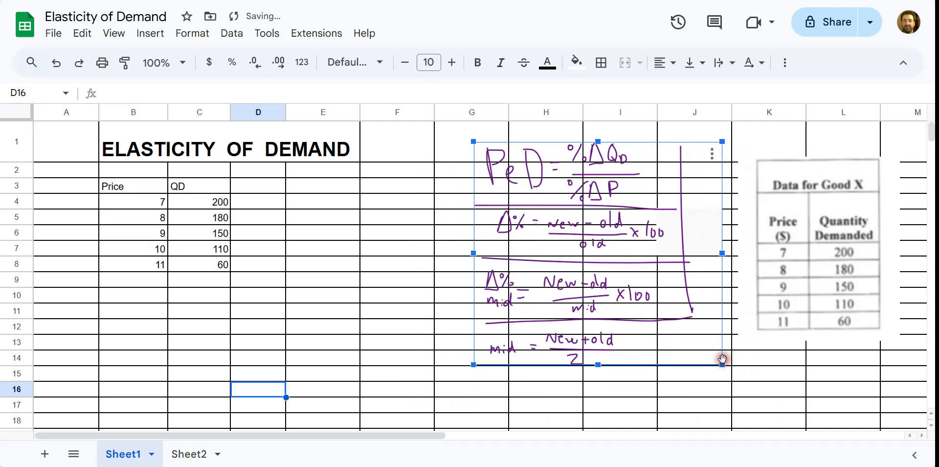
pyautogui.click(765, 371)
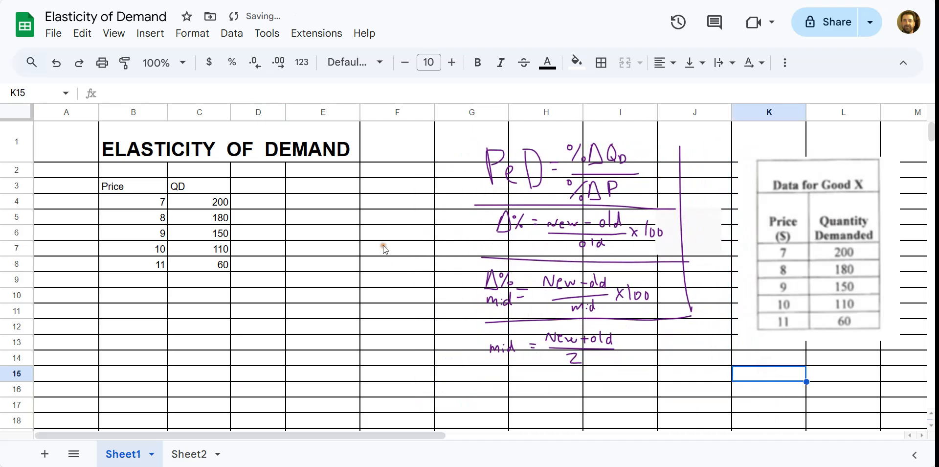
# Enter the header "Ch Q" in D3, beside the QD header
pyautogui.click(248, 188)
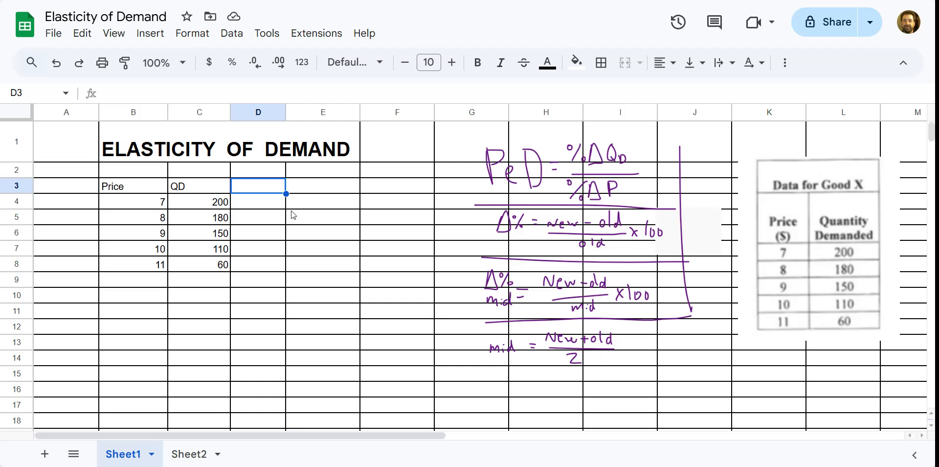
pyautogui.write('Ch')
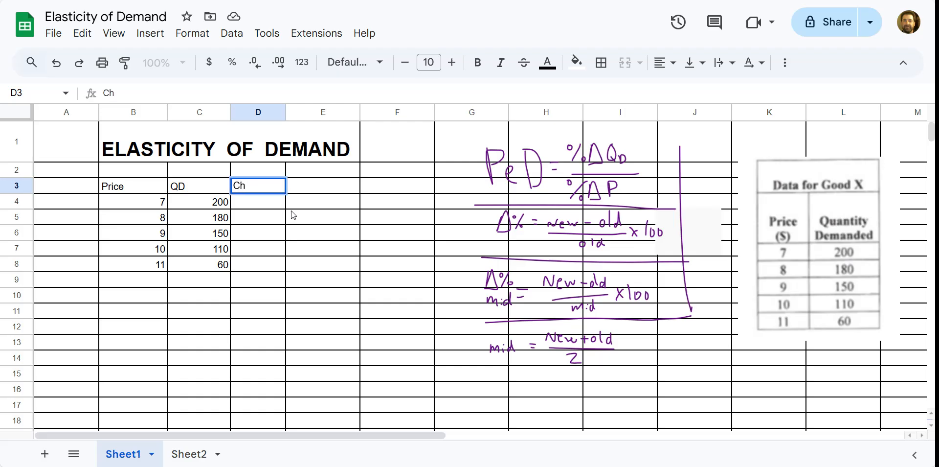
pyautogui.write(' Q')
pyautogui.press('Home')
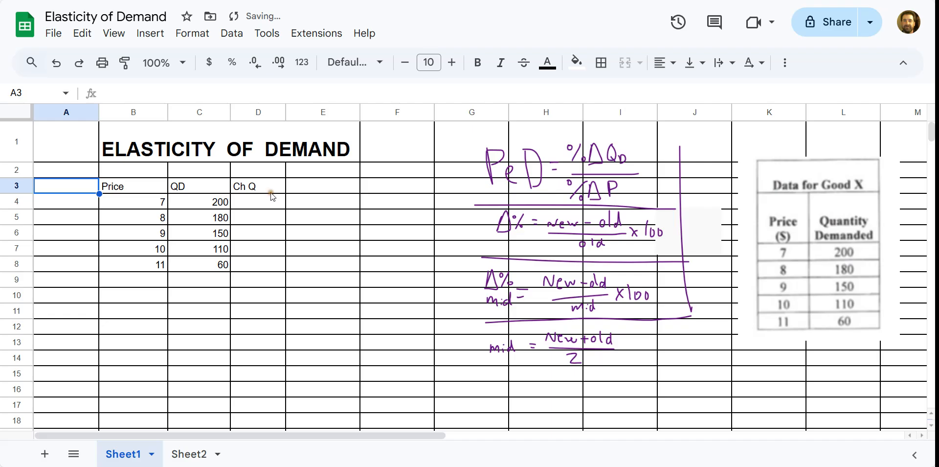
# Change the header in D3 to "% Ch Q"
pyautogui.click(273, 196)
pyautogui.click(106, 94)
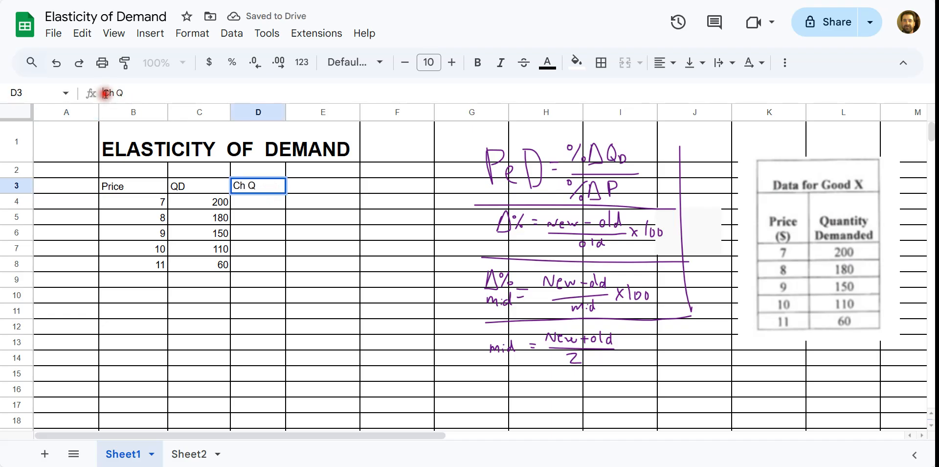
pyautogui.write('%')
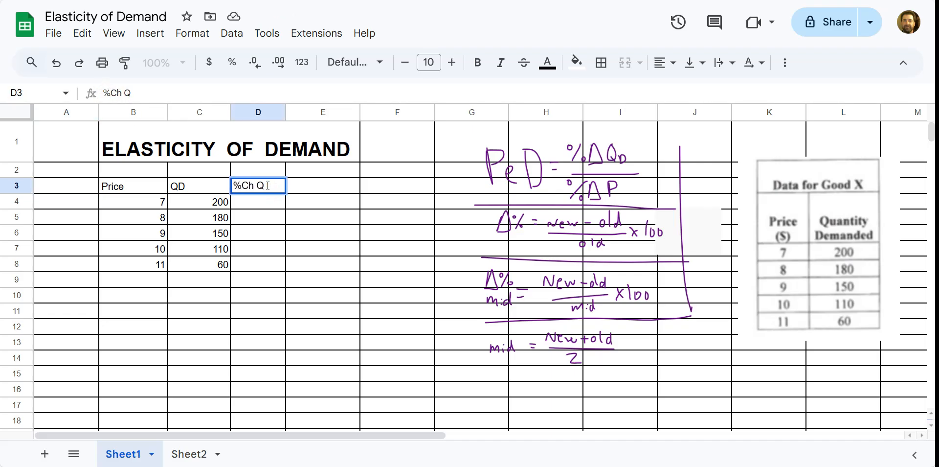
# Enter the headers "% Ch P" in E3 and "Elasticity" in F3
pyautogui.click(334, 187)
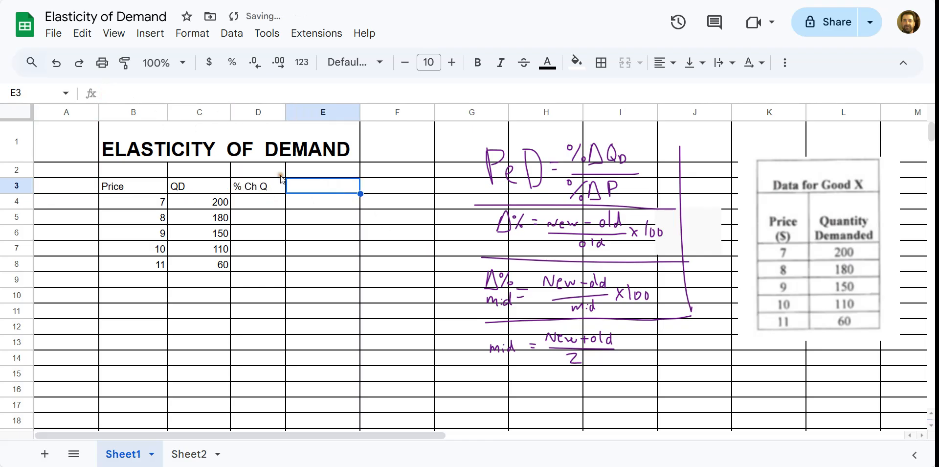
pyautogui.write('% ch')
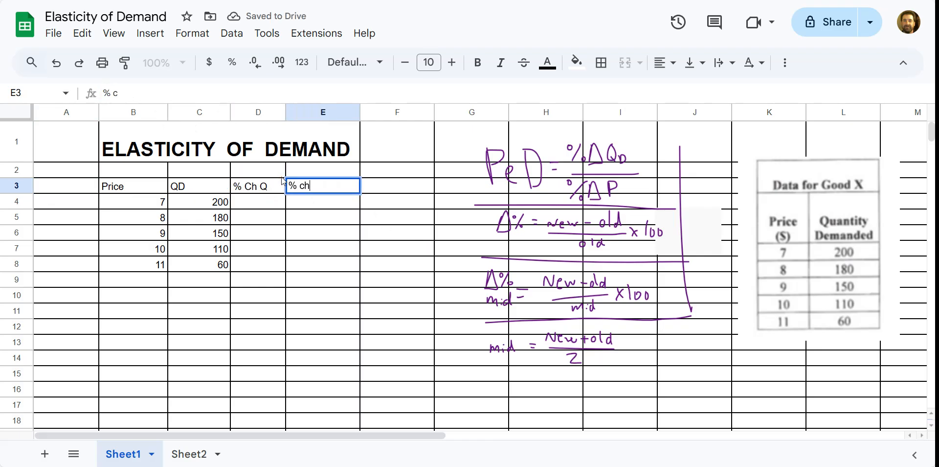
pyautogui.write('a')
pyautogui.press('Return')
pyautogui.click(397, 187)
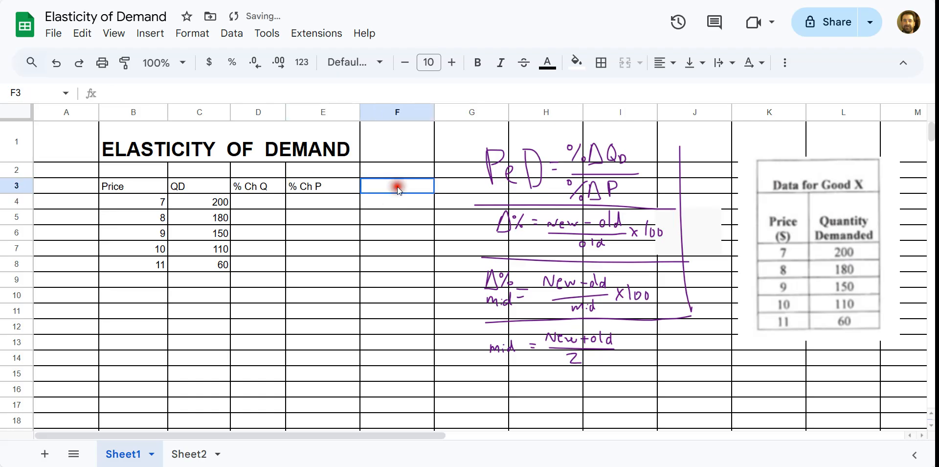
pyautogui.write('Elasticity')
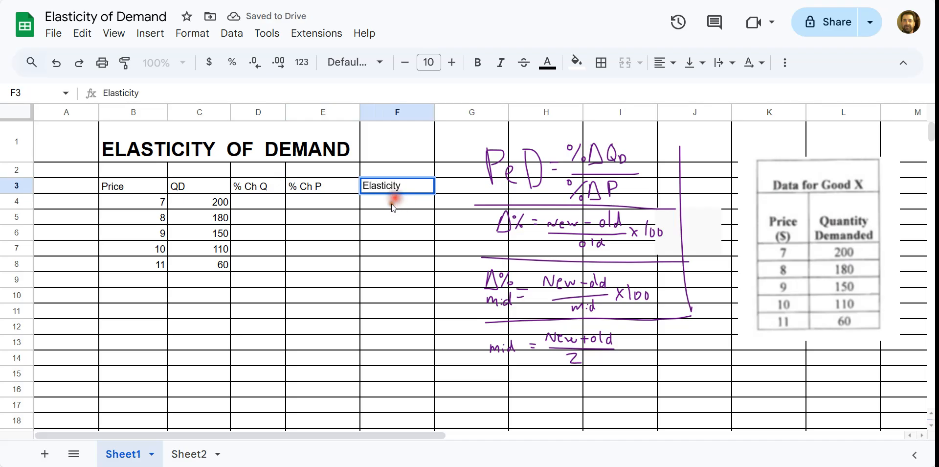
pyautogui.press('Return')
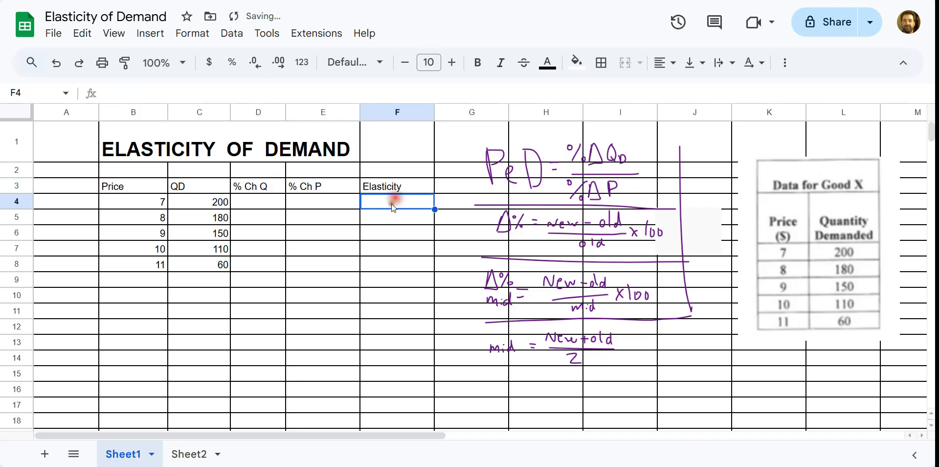
# Start a formula in D5 that subtracts C4 from C5 and divides the difference by C4
pyautogui.click(260, 216)
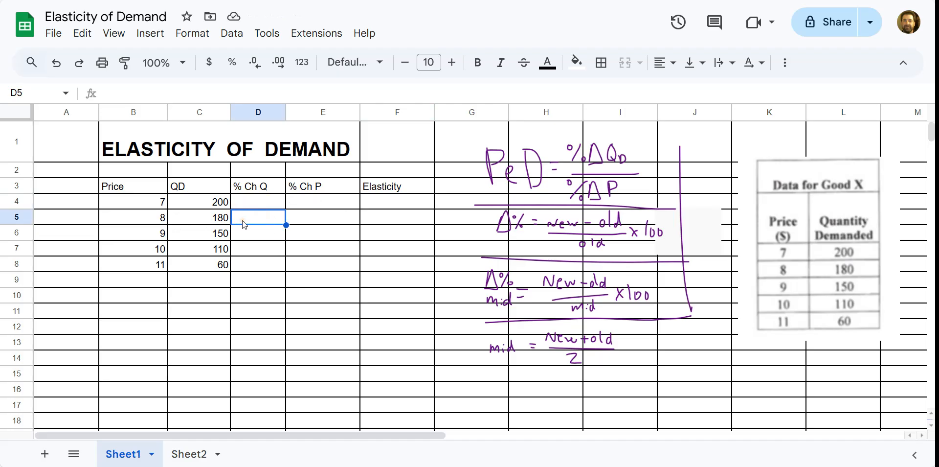
pyautogui.write('=')
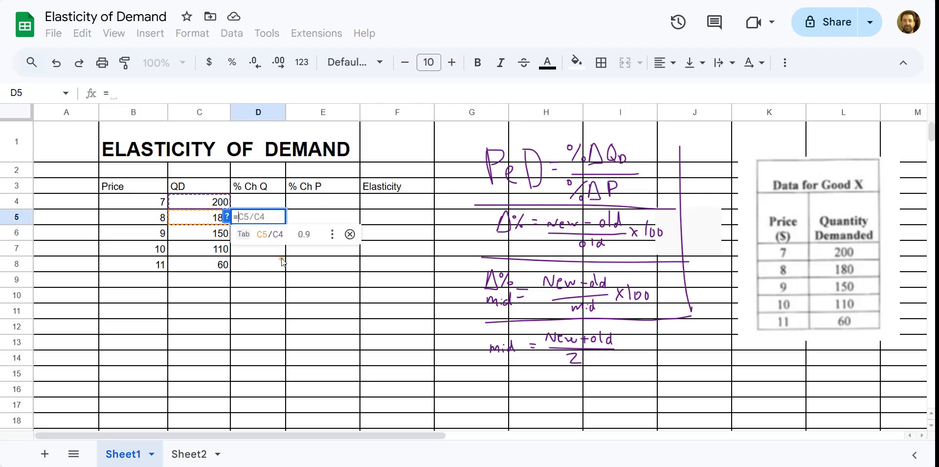
pyautogui.write('(')
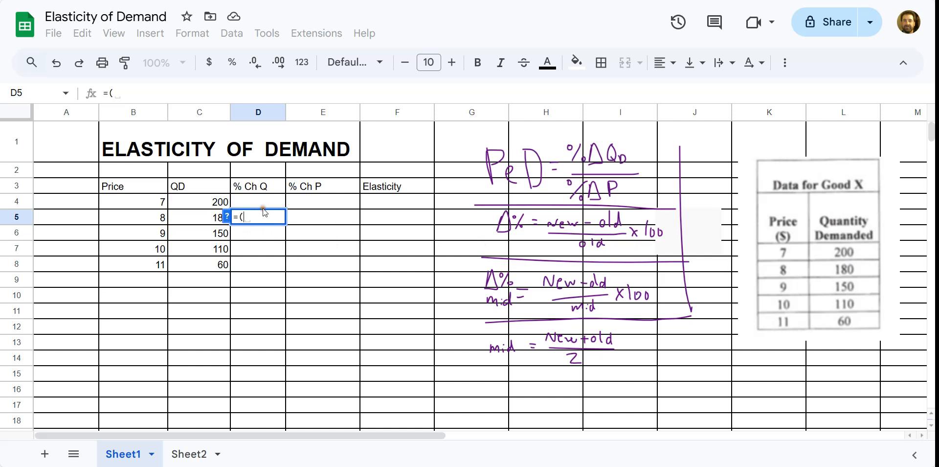
pyautogui.click(208, 220)
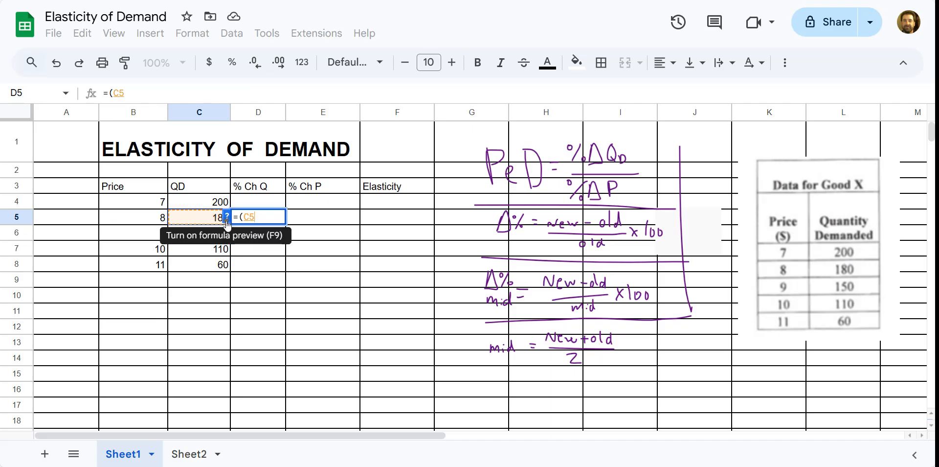
pyautogui.write('-')
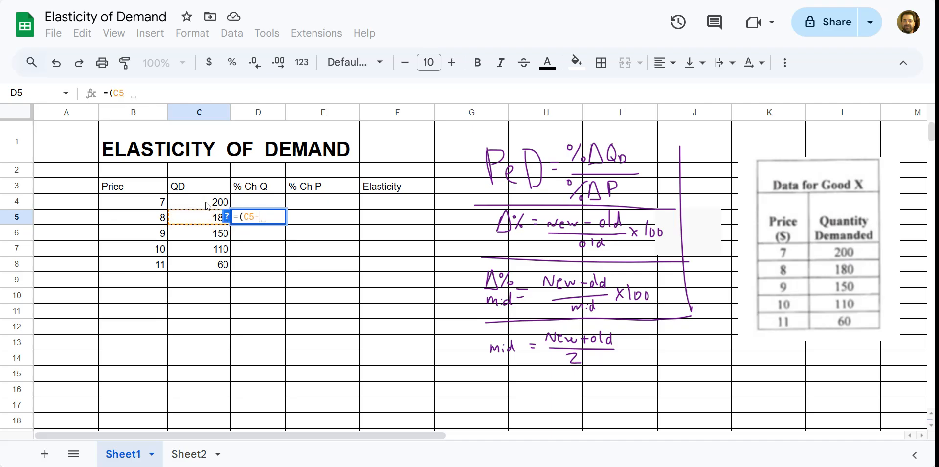
pyautogui.click(205, 200)
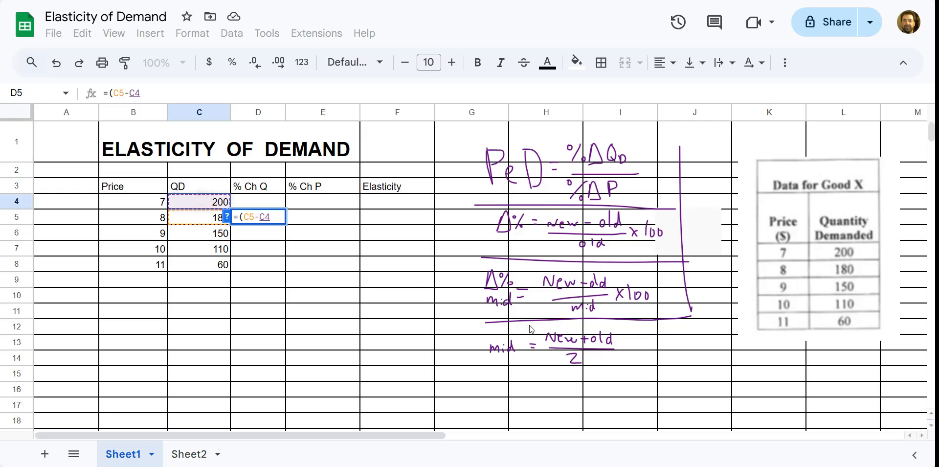
pyautogui.write(')/')
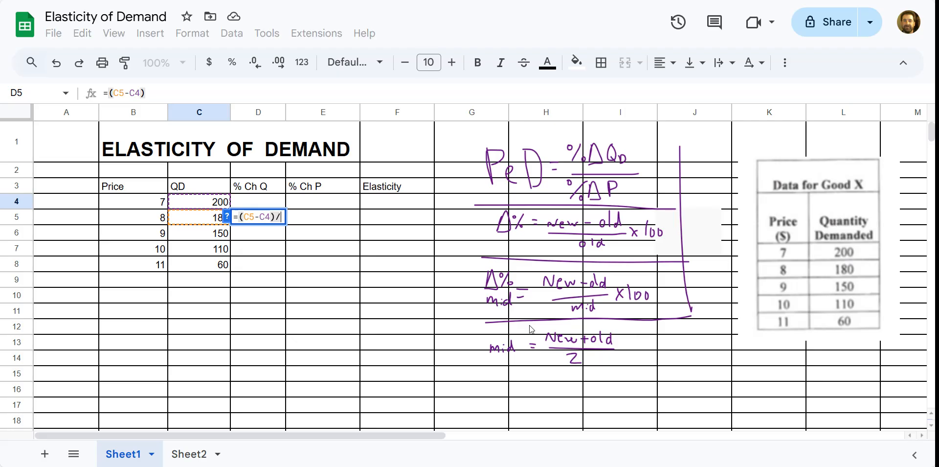
pyautogui.click(199, 203)
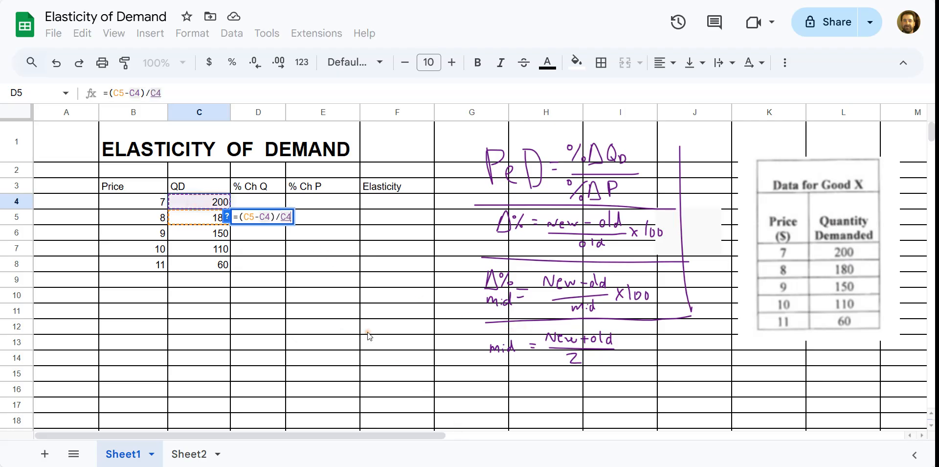
pyautogui.write(')')
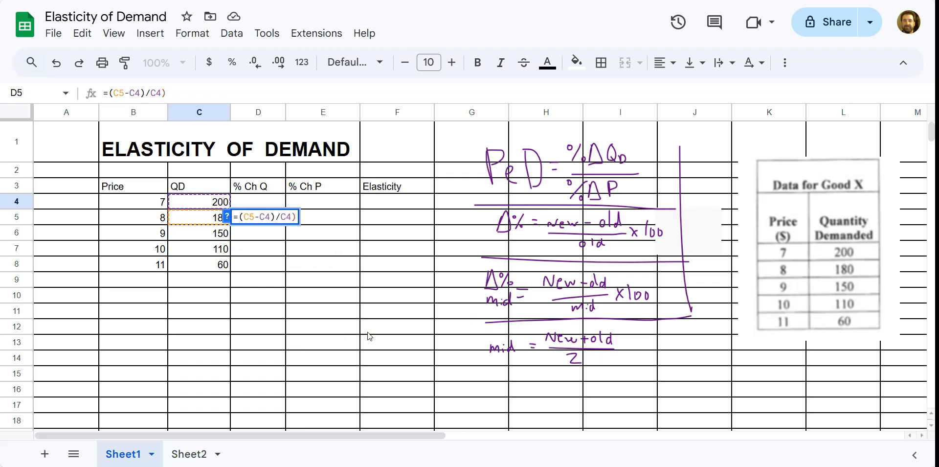
# Complete the D5 formula as =((C5-C4)/C4)*100 and decline the suggested autofill
pyautogui.press('Left')
pyautogui.press('Left')
pyautogui.press('Left')
pyautogui.press('Left')
pyautogui.press('Left')
pyautogui.press('Left')
pyautogui.press('Left')
pyautogui.press('Left')
pyautogui.press('Left')
pyautogui.press('Left')
pyautogui.press('Left')
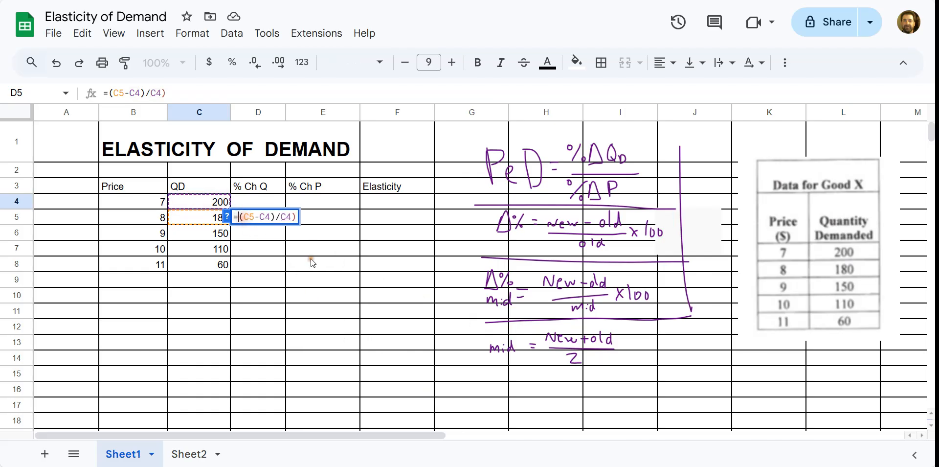
pyautogui.write('(')
pyautogui.moveTo(298, 218); pyautogui.dragTo(304, 218)
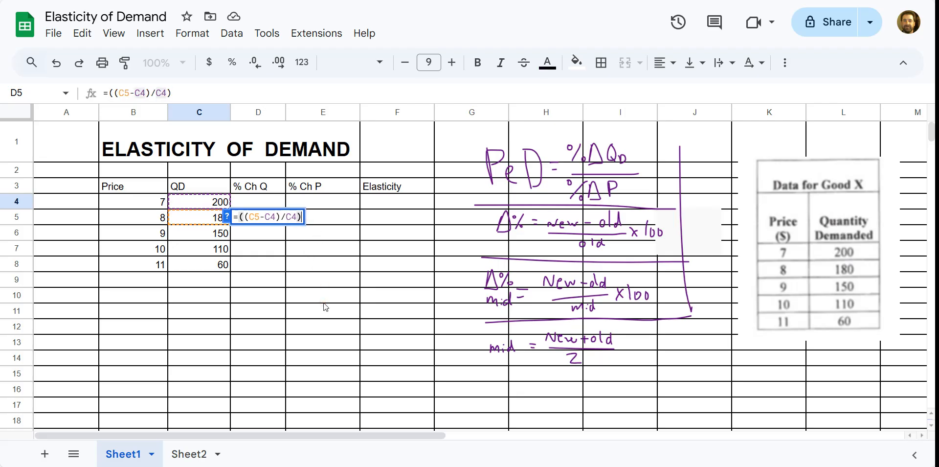
pyautogui.write('*')
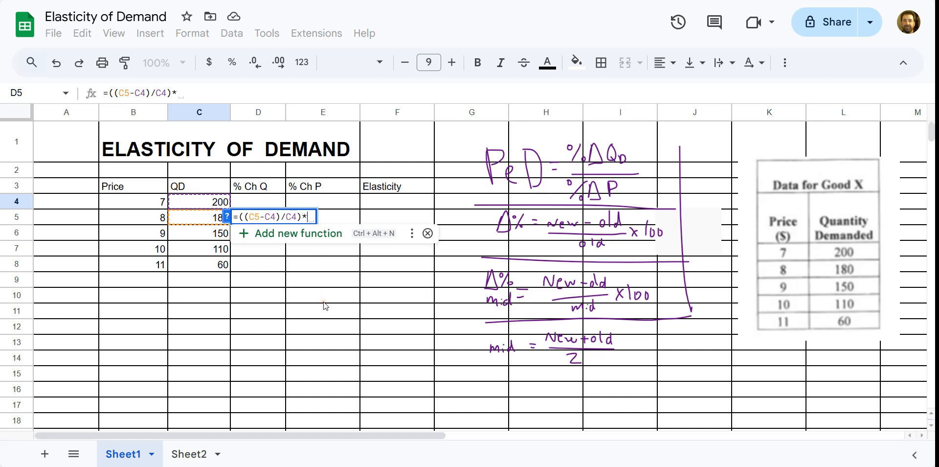
pyautogui.write('100')
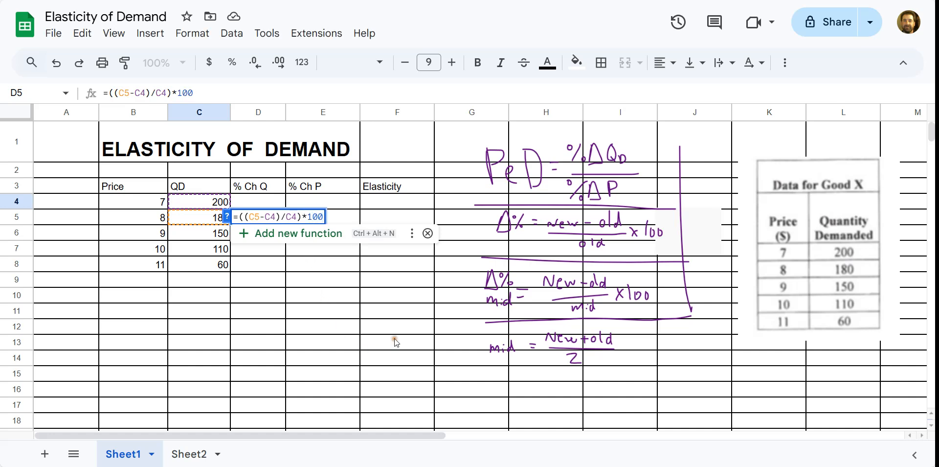
pyautogui.press('Return')
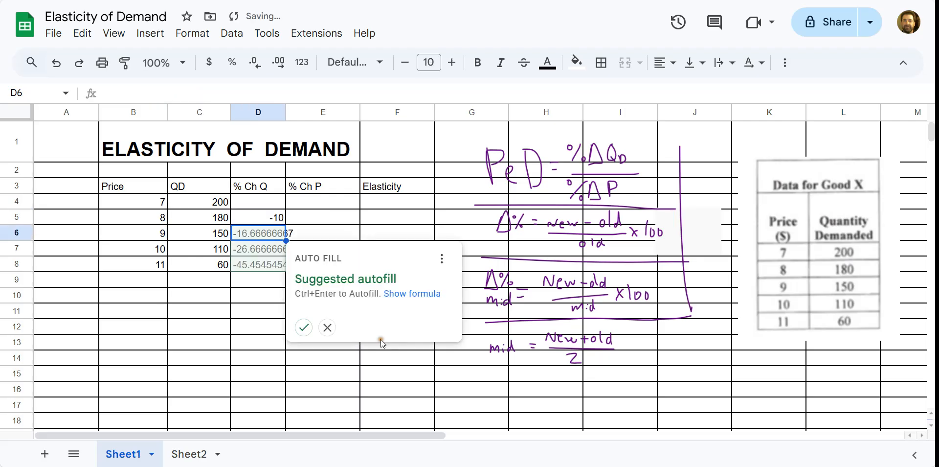
pyautogui.click(327, 327)
# Fill the percentage-change formula from D5 down through D8 and check the copied formula in D6
pyautogui.click(266, 219)
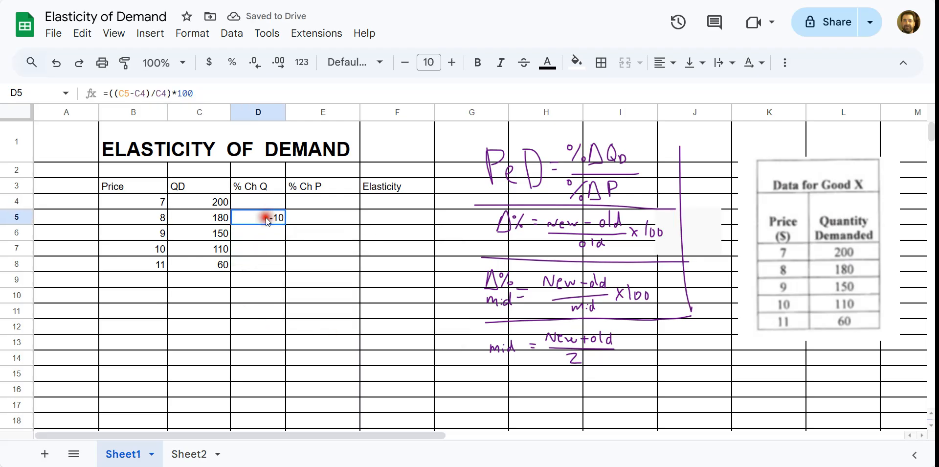
pyautogui.click(226, 216)
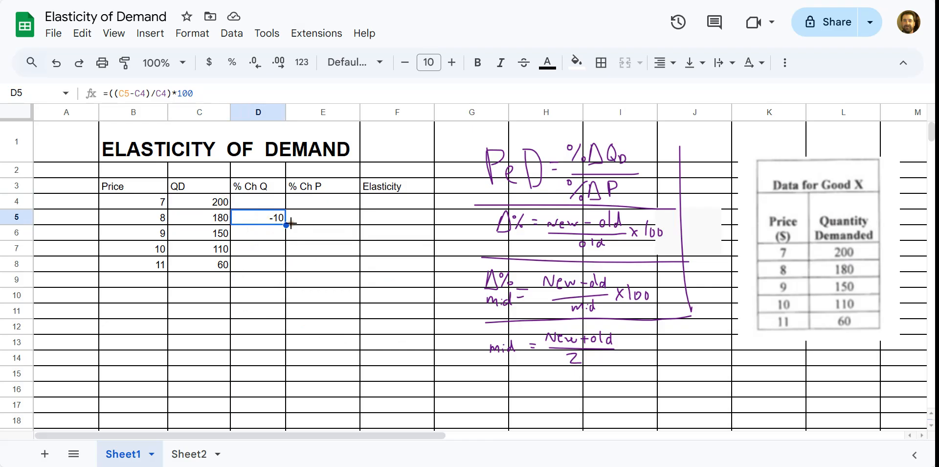
pyautogui.moveTo(287, 224); pyautogui.dragTo(286, 272)
pyautogui.click(272, 305)
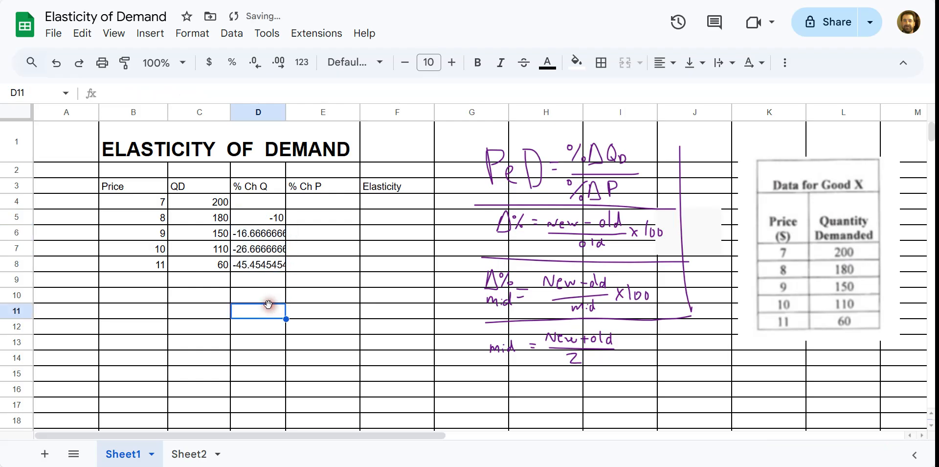
pyautogui.click(263, 234)
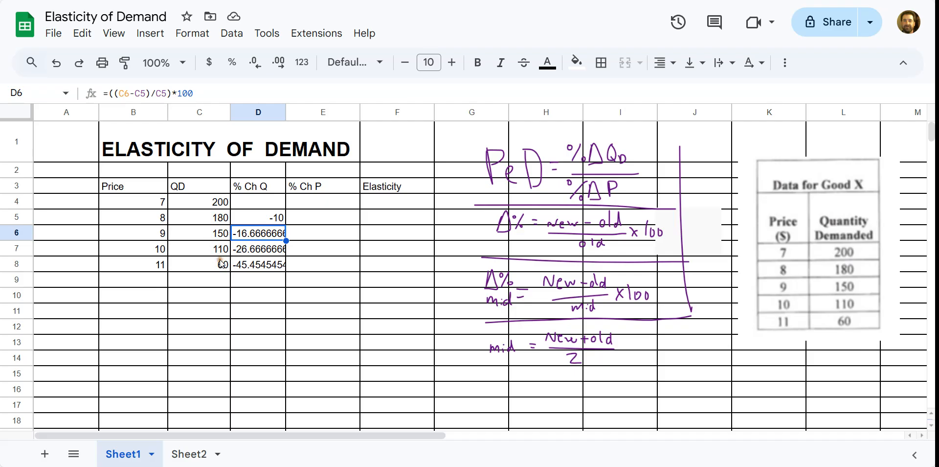
pyautogui.click(258, 337)
# Try to reduce the number of decimal places shown in D6:D8
pyautogui.click(256, 265)
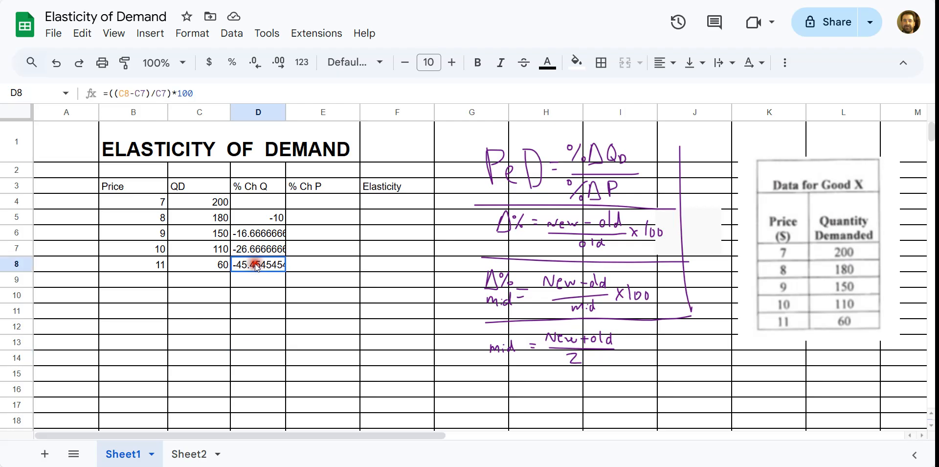
pyautogui.moveTo(256, 265); pyautogui.dragTo(251, 233)
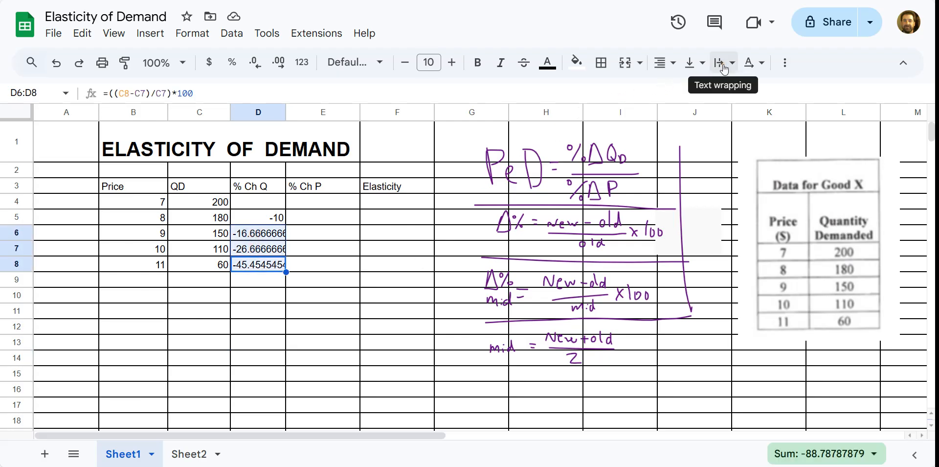
pyautogui.click(281, 67)
pyautogui.click(282, 67)
pyautogui.click(282, 66)
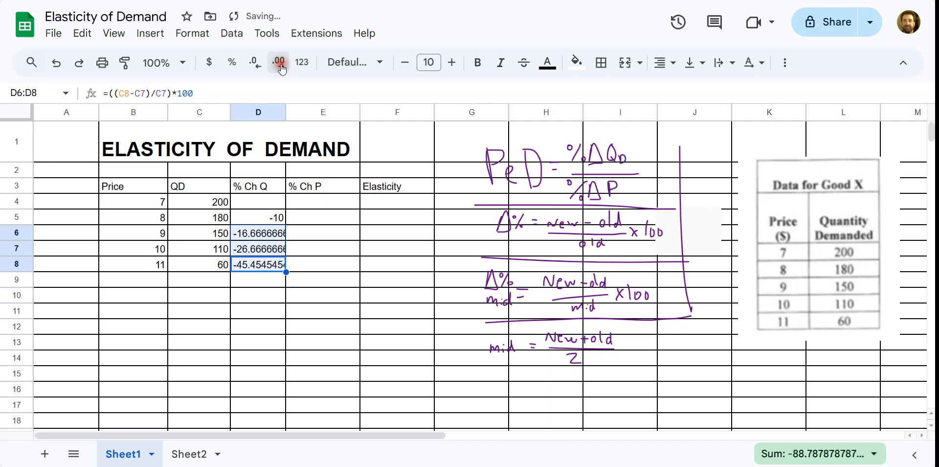
pyautogui.click(282, 66)
pyautogui.click(261, 66)
pyautogui.click(261, 66)
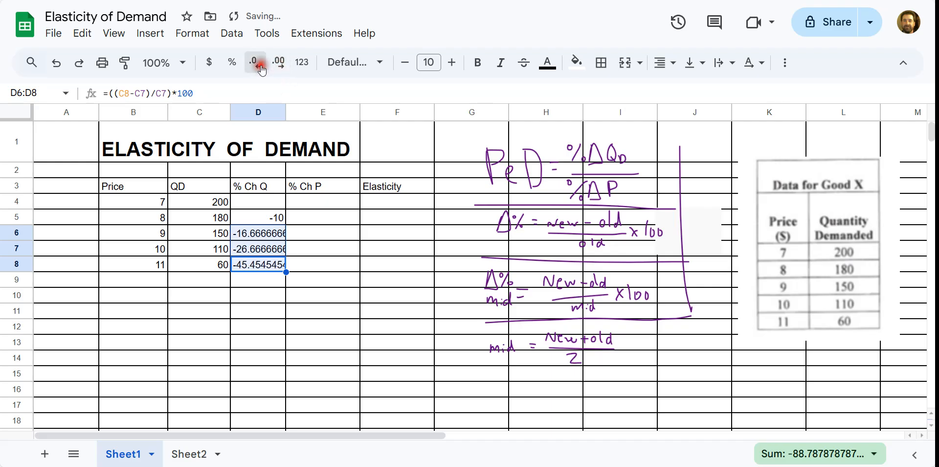
pyautogui.click(279, 65)
pyautogui.click(280, 65)
pyautogui.click(280, 65)
pyautogui.click(279, 66)
pyautogui.click(262, 68)
pyautogui.click(261, 69)
pyautogui.click(262, 69)
pyautogui.click(261, 69)
pyautogui.click(262, 69)
pyautogui.click(261, 68)
pyautogui.click(261, 68)
pyautogui.click(358, 254)
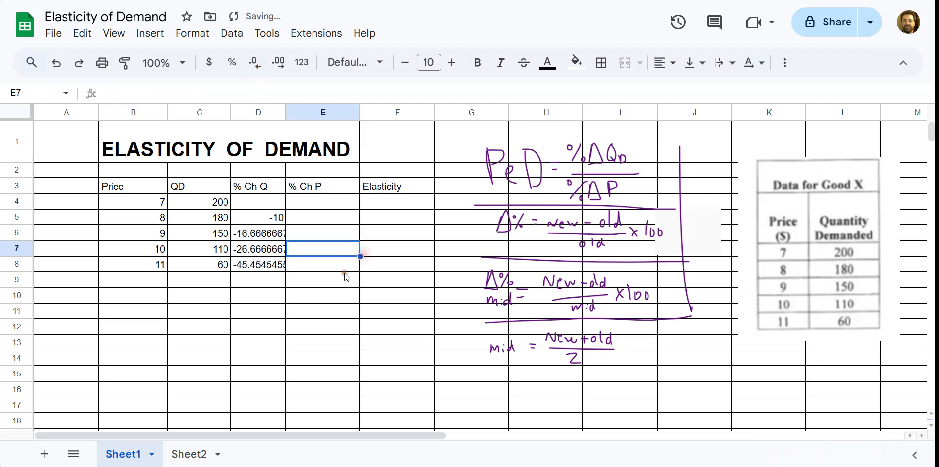
# Widen column D so the full percentage-change values fit
pyautogui.scroll(-1, 344, 274)
pyautogui.scroll(1, 281, 152)
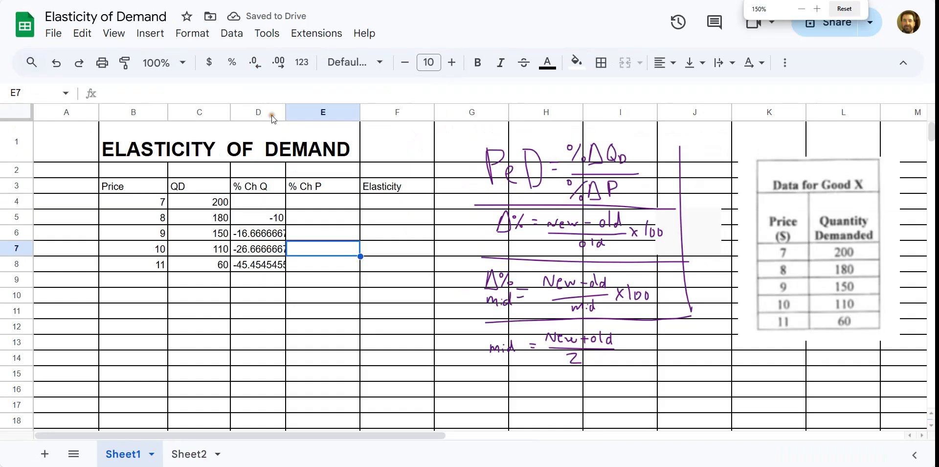
pyautogui.moveTo(289, 113); pyautogui.dragTo(333, 113)
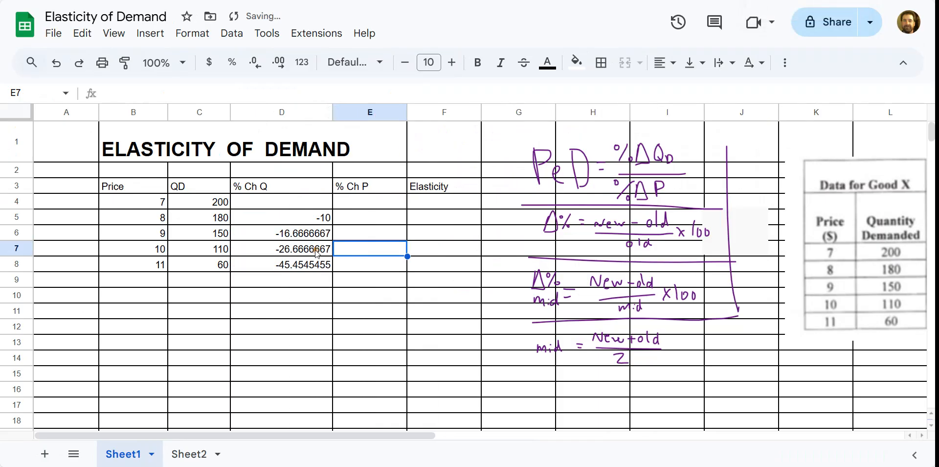
# Format the quantity percentage changes in D6:D9 to one decimal place
pyautogui.click(296, 235)
pyautogui.moveTo(292, 238); pyautogui.dragTo(289, 277)
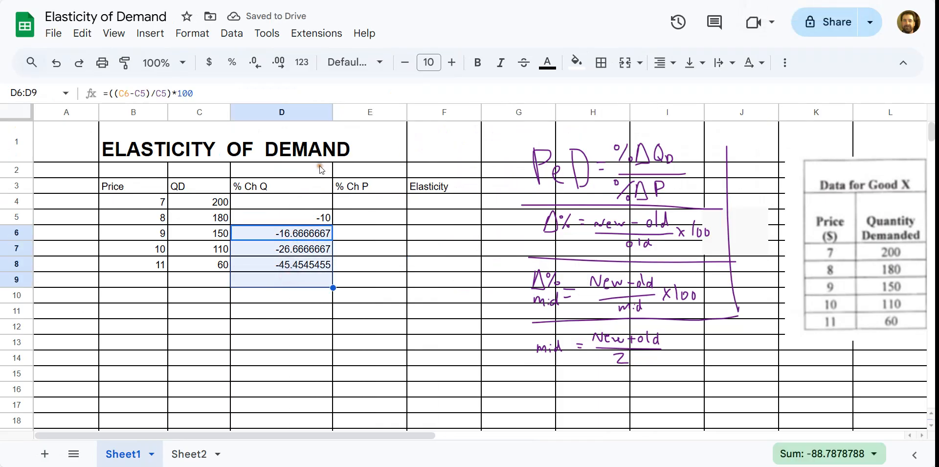
pyautogui.click(284, 62)
pyautogui.click(285, 62)
pyautogui.click(285, 63)
pyautogui.click(285, 62)
pyautogui.click(253, 66)
pyautogui.click(253, 66)
pyautogui.click(253, 66)
pyautogui.doubleClick(254, 66)
pyautogui.click(254, 64)
pyautogui.click(254, 64)
pyautogui.click(254, 65)
pyautogui.click(253, 65)
pyautogui.click(253, 64)
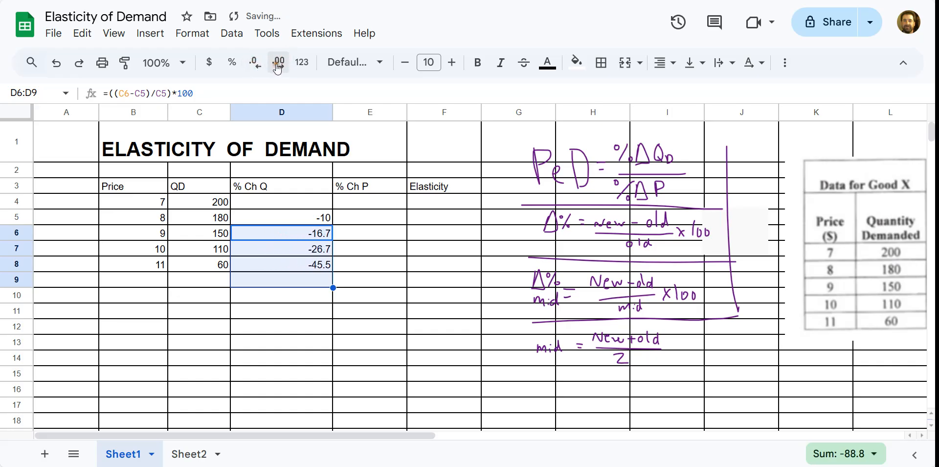
pyautogui.click(373, 275)
pyautogui.click(359, 221)
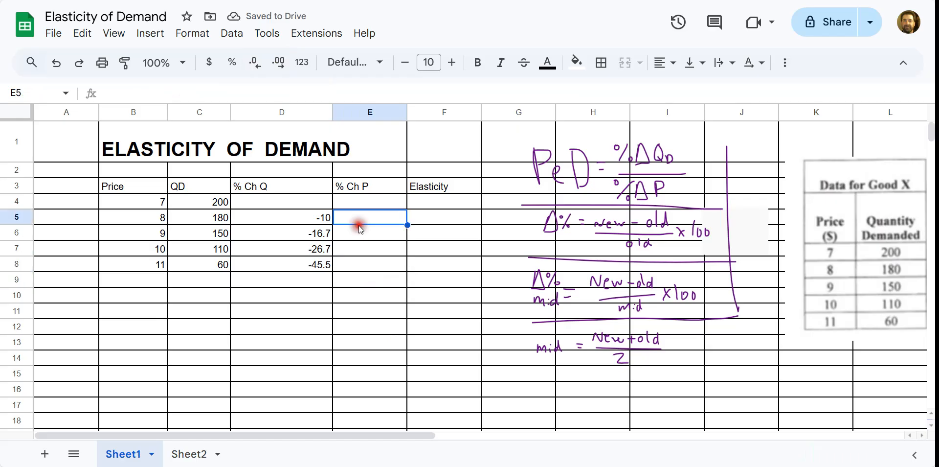
# Narrow column D and start the price percentage-change formula in E5 as the difference (B5-B3) divided by B4
pyautogui.moveTo(333, 112); pyautogui.dragTo(281, 114)
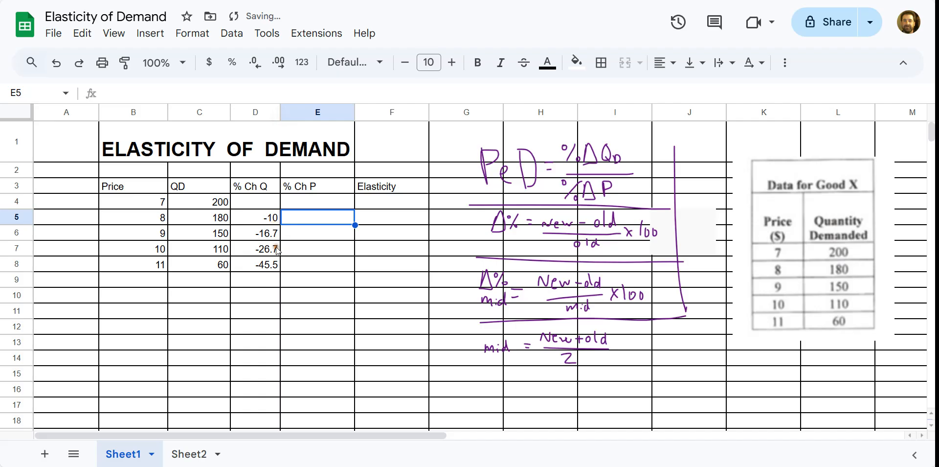
pyautogui.write('=')
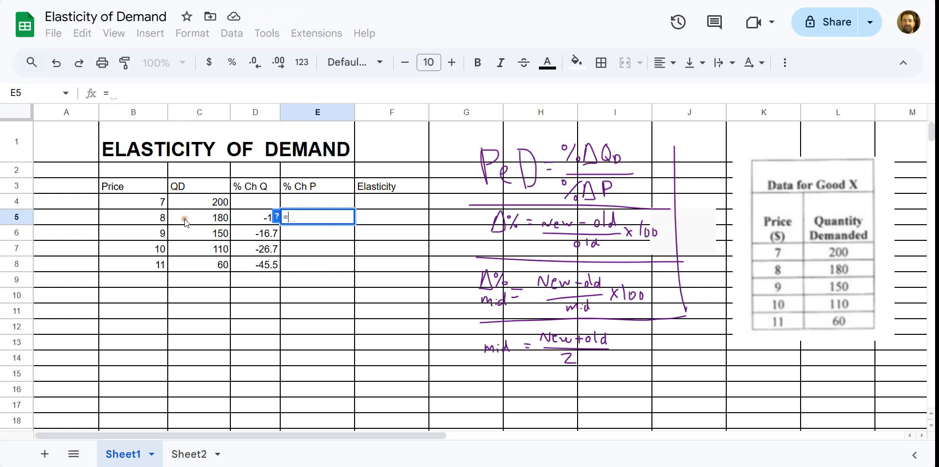
pyautogui.click(156, 221)
pyautogui.write('-')
pyautogui.click(120, 187)
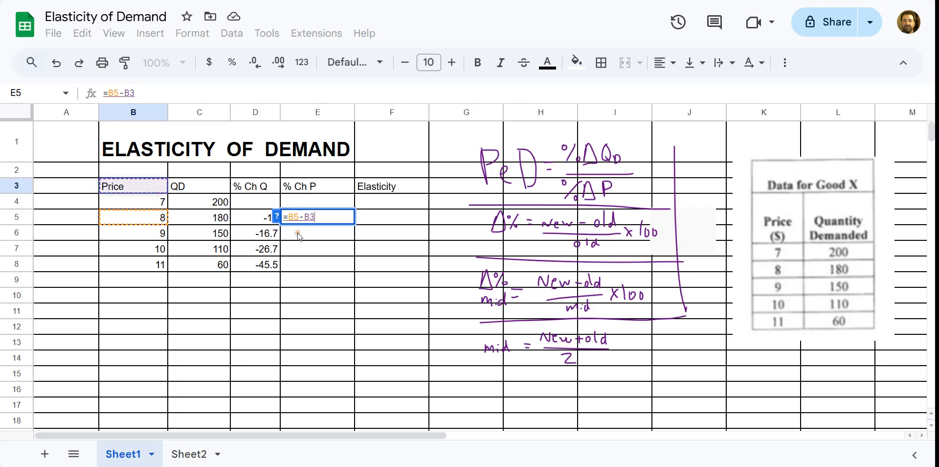
pyautogui.click(288, 216)
pyautogui.write('(')
pyautogui.click(329, 216)
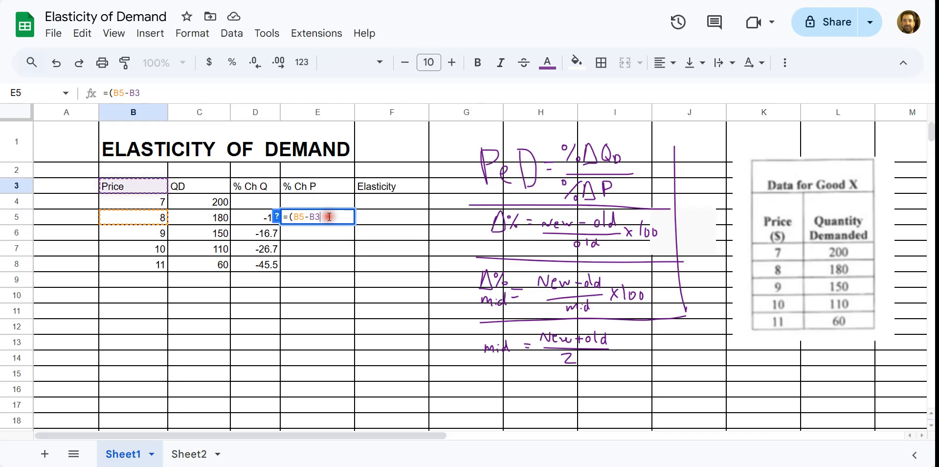
pyautogui.write(')/')
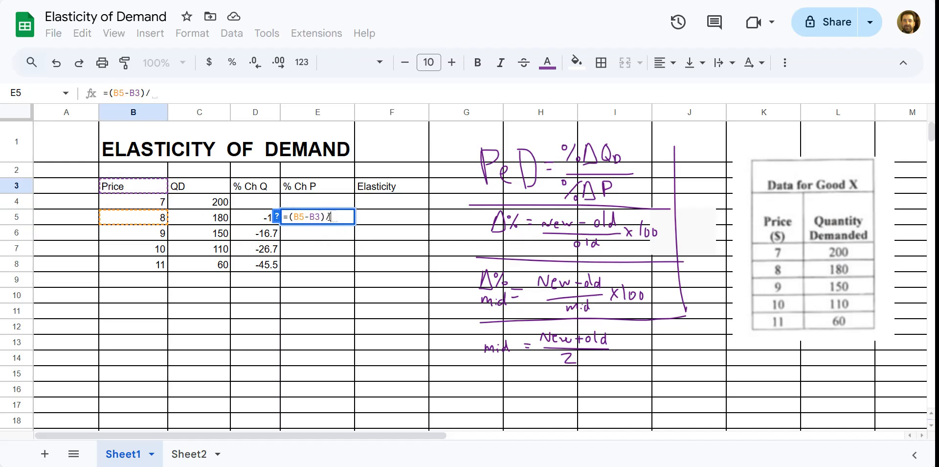
pyautogui.click(149, 201)
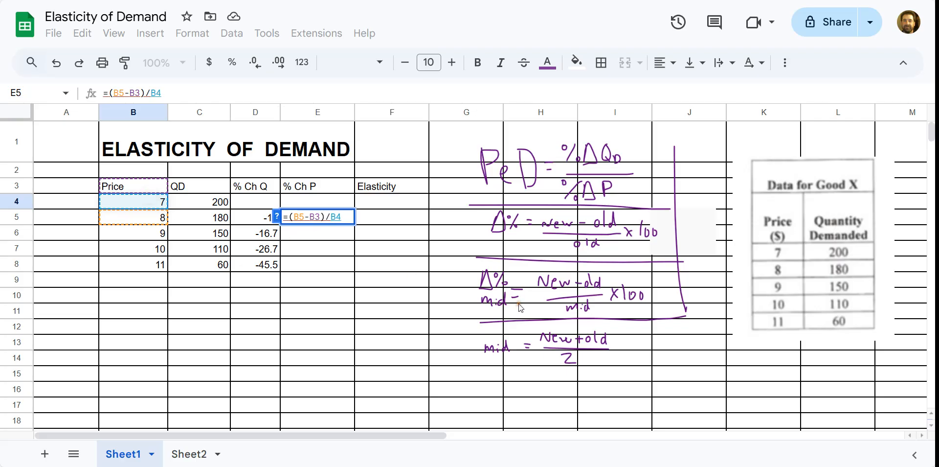
pyautogui.write(')')
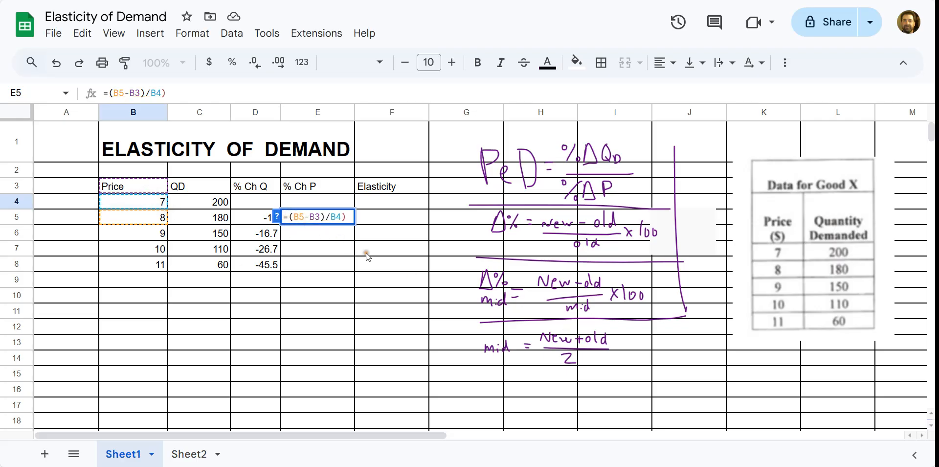
# Enclose the quotient in E5 in parentheses and multiply it by 100, completing the formula =((B5-B3)/B4)*100
pyautogui.press('Home')
pyautogui.press('Right')
pyautogui.write('(')
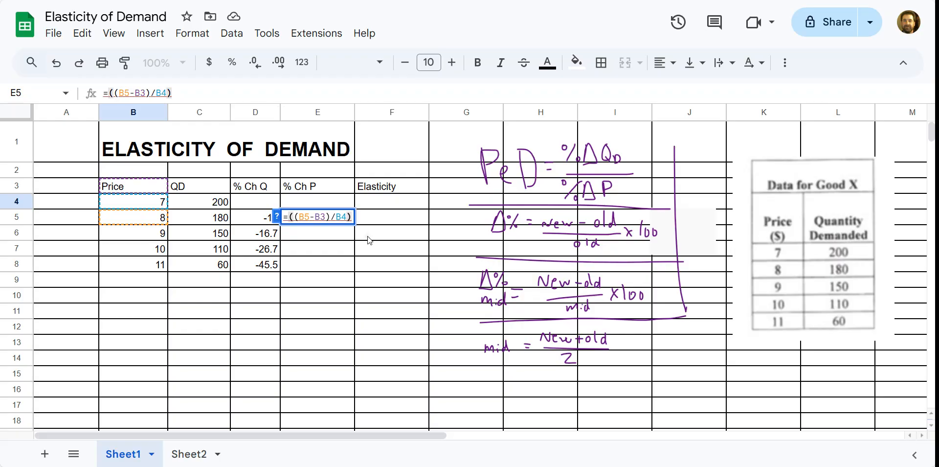
pyautogui.press('End')
pyautogui.write('*10')
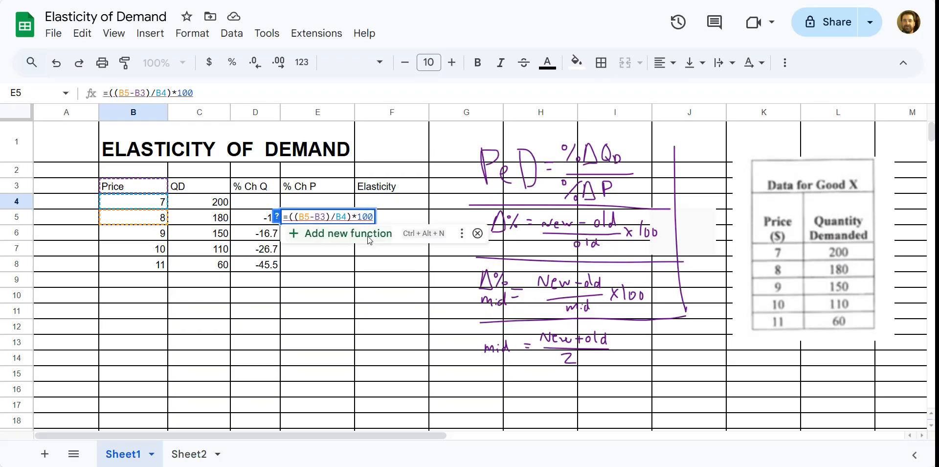
pyautogui.press('Return')
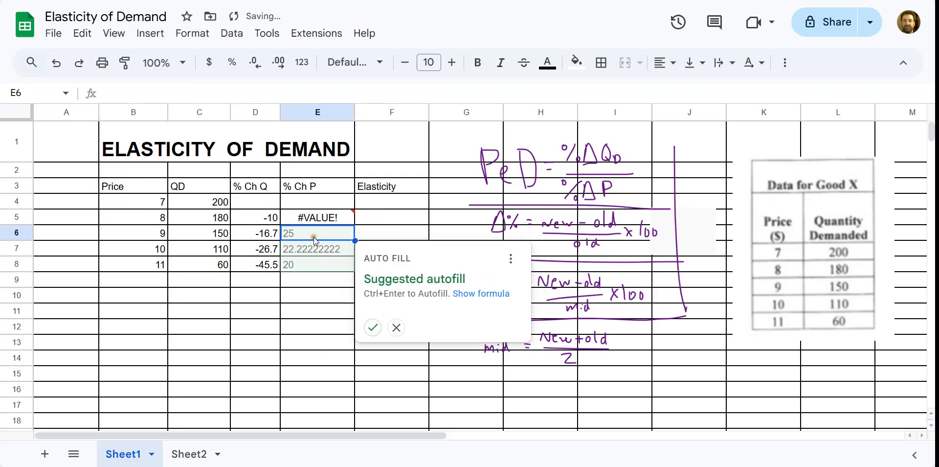
pyautogui.click(319, 218)
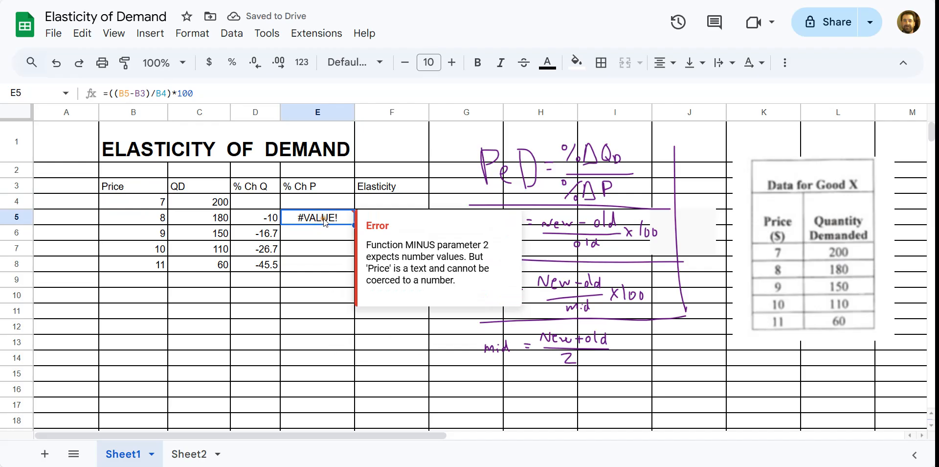
pyautogui.doubleClick(324, 219)
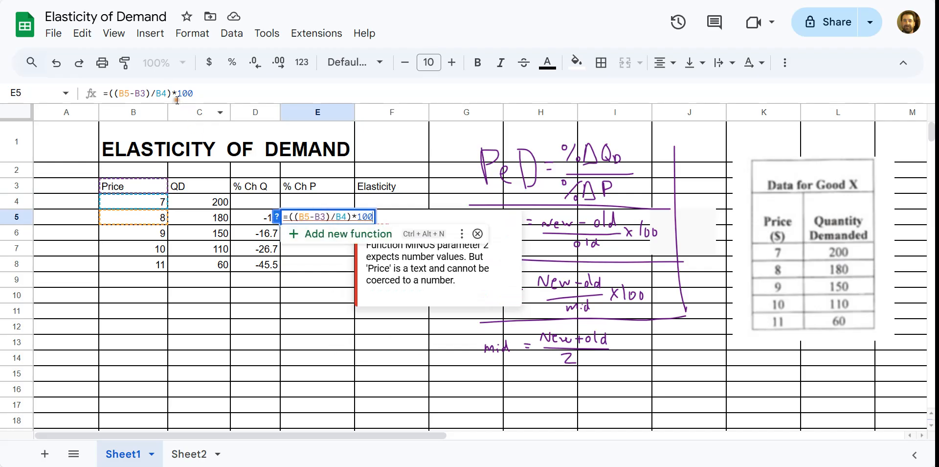
pyautogui.click(130, 94)
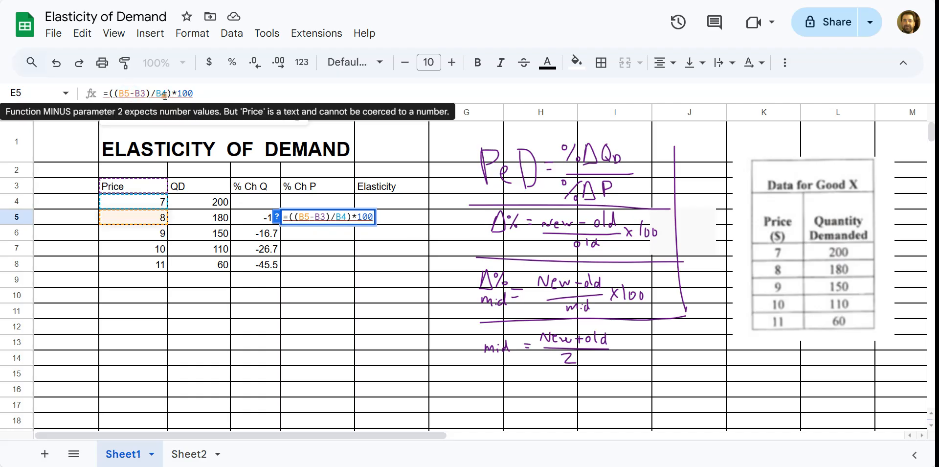
pyautogui.click(146, 95)
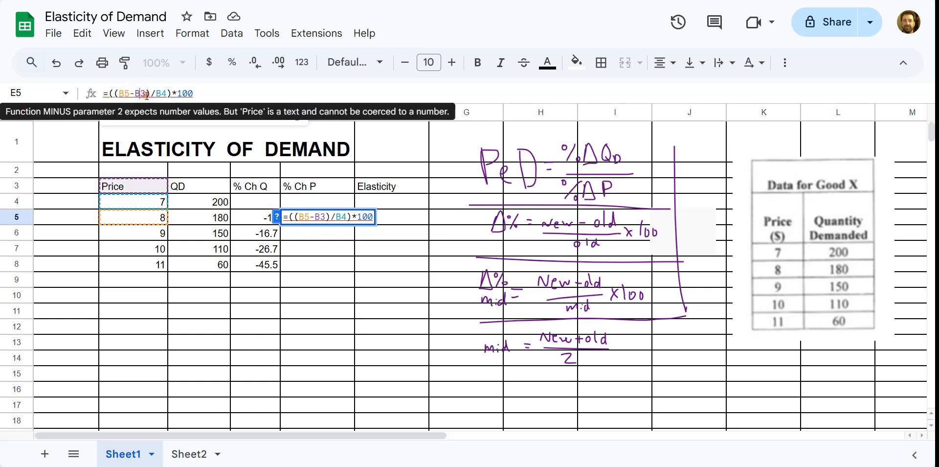
pyautogui.click(148, 189)
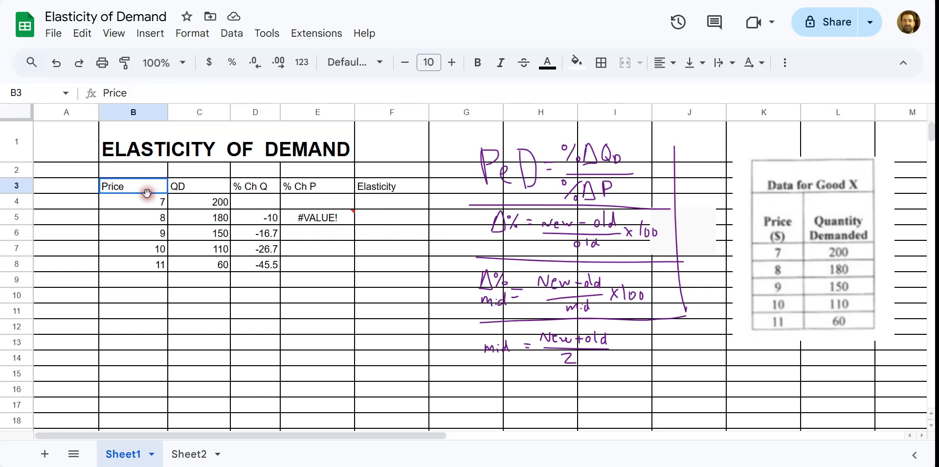
pyautogui.keyDown('shift'); pyautogui.click(147, 197); pyautogui.keyUp('shift')
# Correct the E5 formula to =((B5-B4)/B4)*100 and fill it down through E8
pyautogui.click(315, 217)
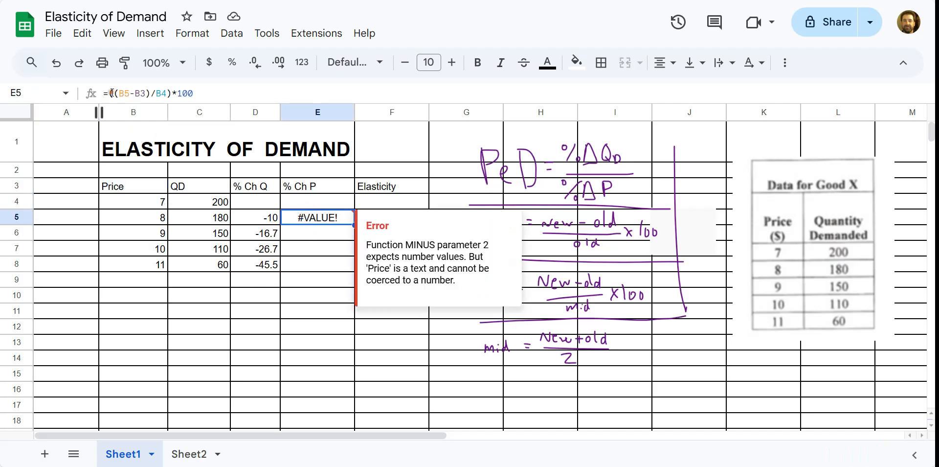
pyautogui.press('Return')
pyautogui.press('BackSpace')
pyautogui.press('BackSpace')
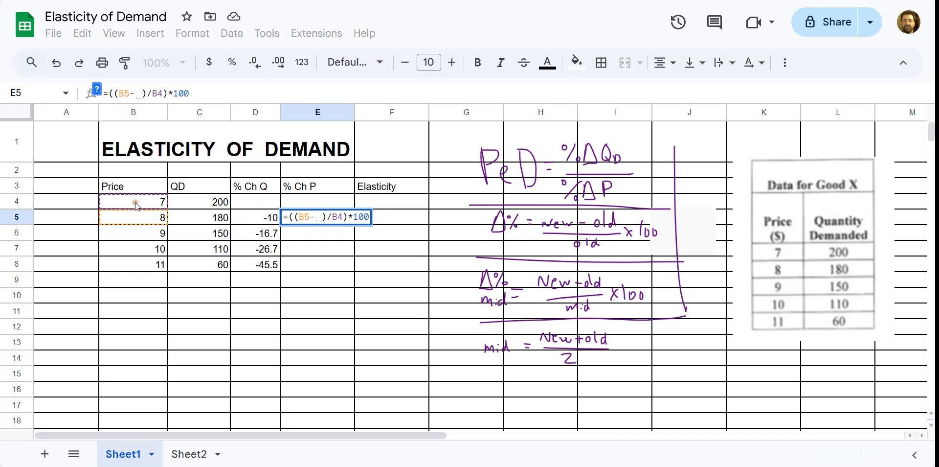
pyautogui.click(135, 201)
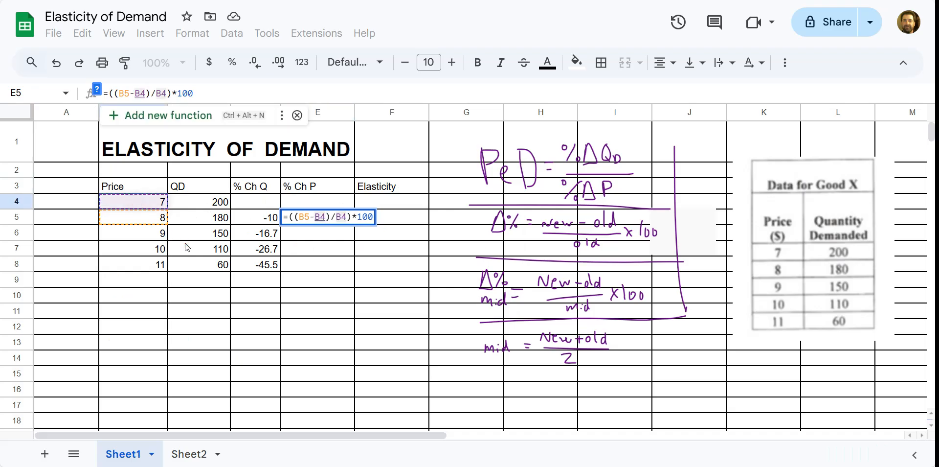
pyautogui.press('Return')
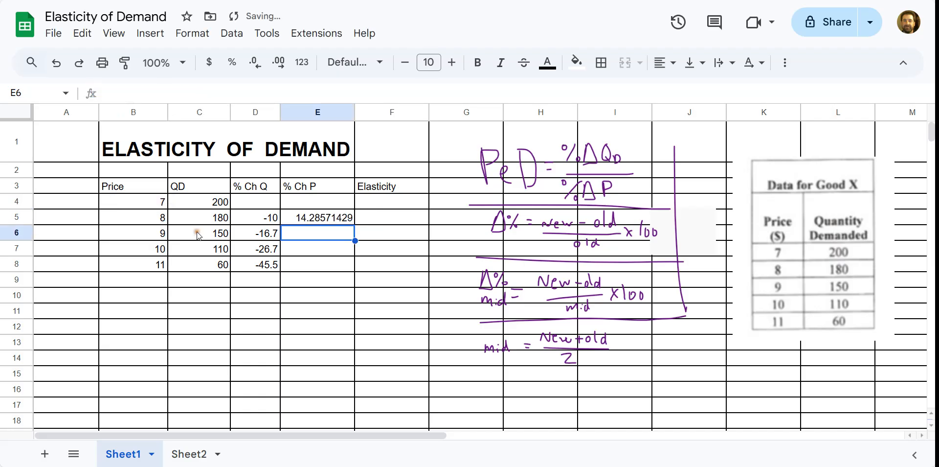
pyautogui.click(320, 223)
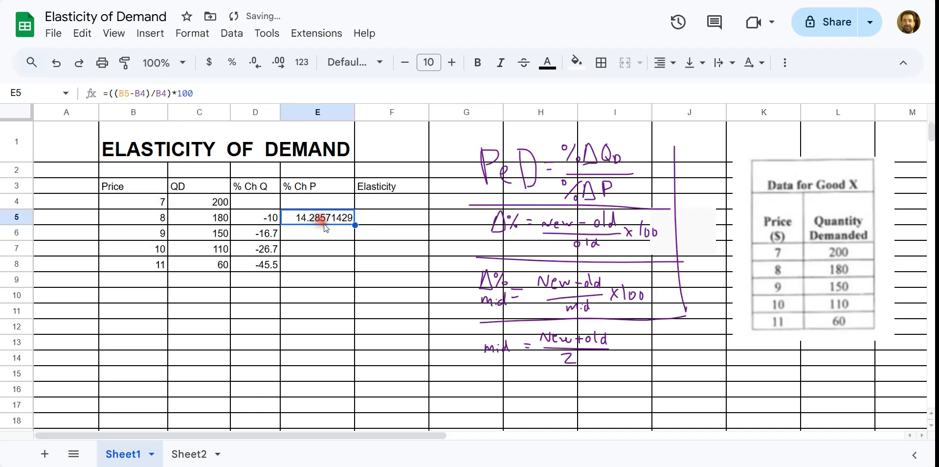
pyautogui.doubleClick(356, 225)
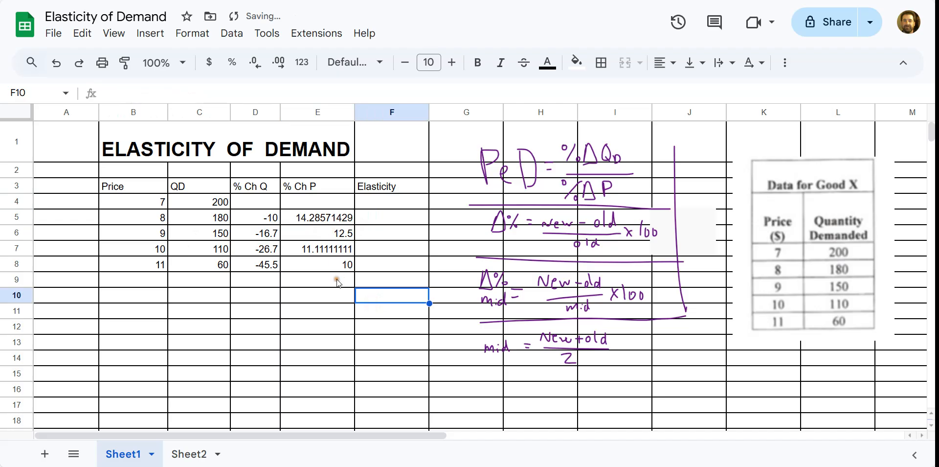
# Format the price percentage changes in E5:E8 to one decimal place and narrow column E to fit
pyautogui.moveTo(337, 217); pyautogui.dragTo(325, 263)
pyautogui.click(282, 65)
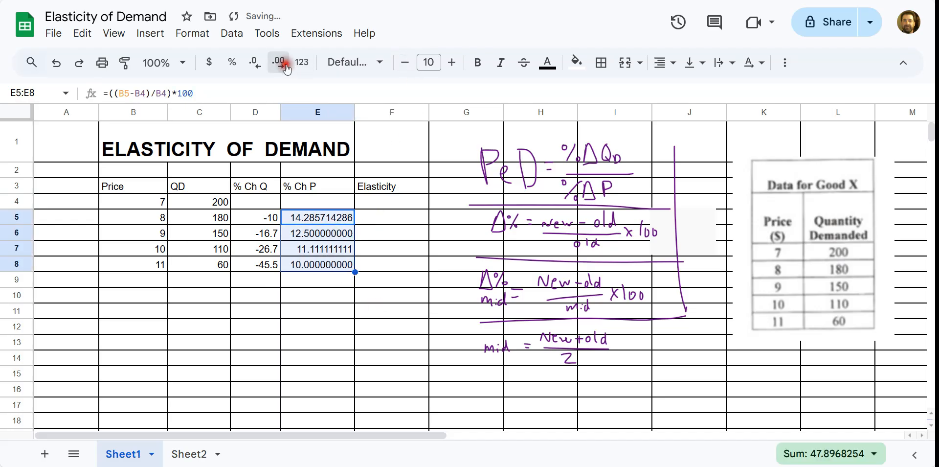
pyautogui.click(282, 64)
pyautogui.click(282, 64)
pyautogui.click(259, 66)
pyautogui.doubleClick(259, 66)
pyautogui.doubleClick(258, 66)
pyautogui.doubleClick(259, 66)
pyautogui.click(259, 66)
pyautogui.click(261, 67)
pyautogui.click(263, 67)
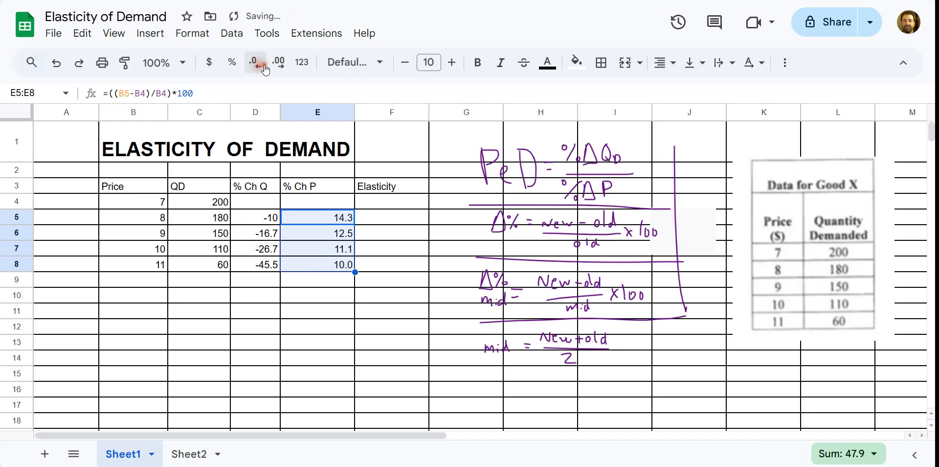
pyautogui.click(342, 325)
pyautogui.moveTo(355, 112); pyautogui.dragTo(325, 112)
# Calculate elasticity in F5 with =D5/E5 and accept the suggested autofill for F6:F8
pyautogui.click(365, 223)
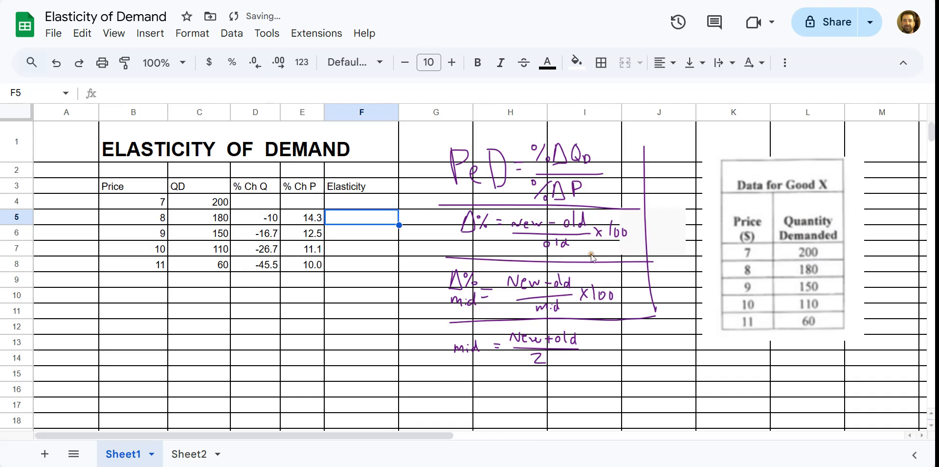
pyautogui.write('=')
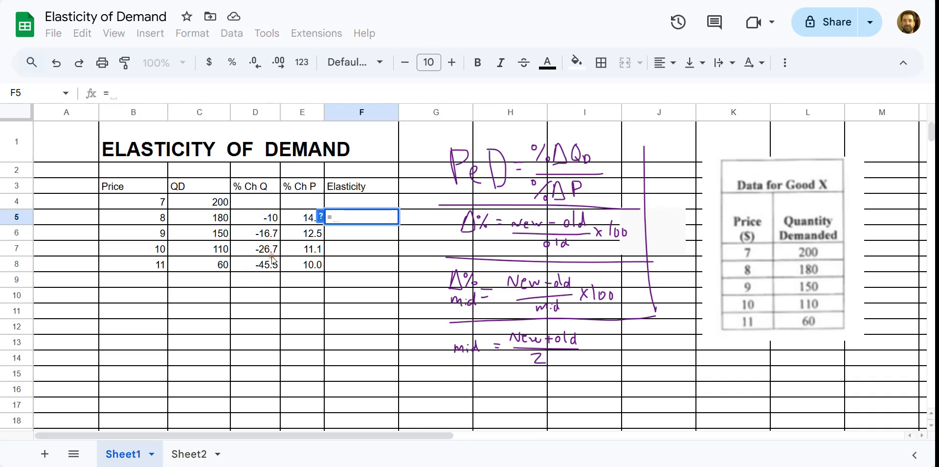
pyautogui.click(265, 220)
pyautogui.write('/')
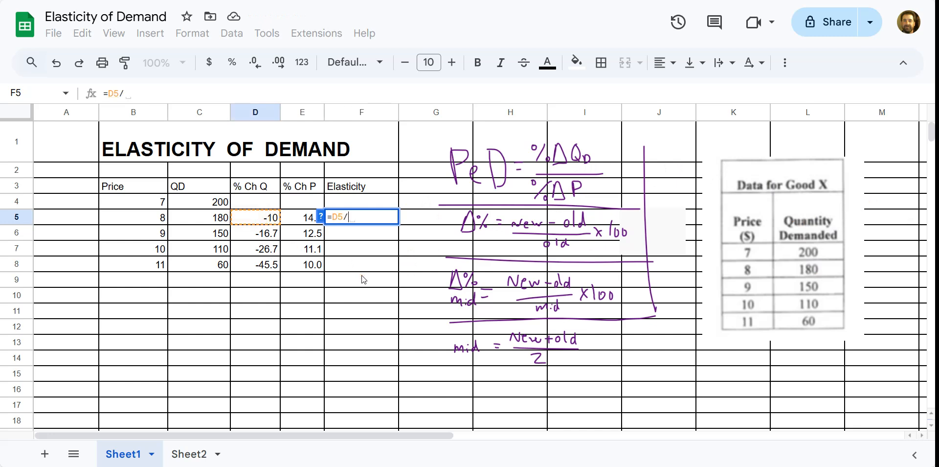
pyautogui.click(305, 219)
pyautogui.press('Return')
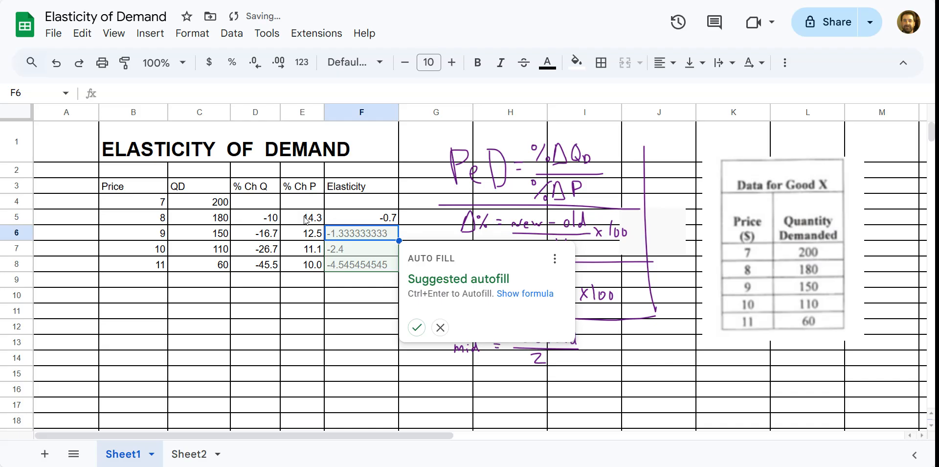
pyautogui.click(417, 327)
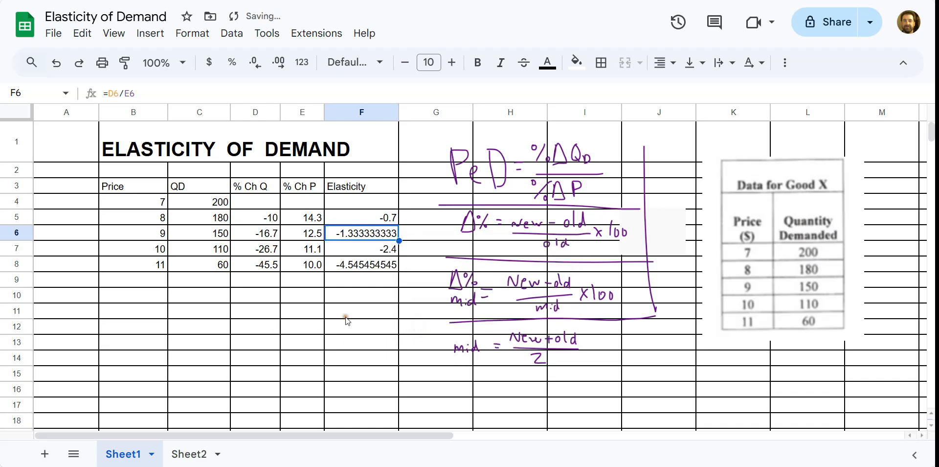
# Format the elasticity values in F6:F8 to one decimal place and narrow column F to fit
pyautogui.click(361, 296)
pyautogui.moveTo(362, 234); pyautogui.dragTo(361, 262)
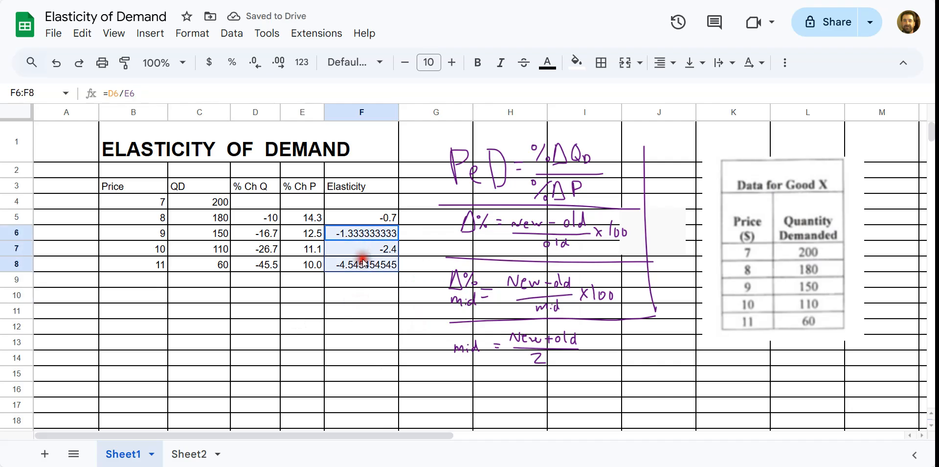
pyautogui.click(279, 62)
pyautogui.click(279, 62)
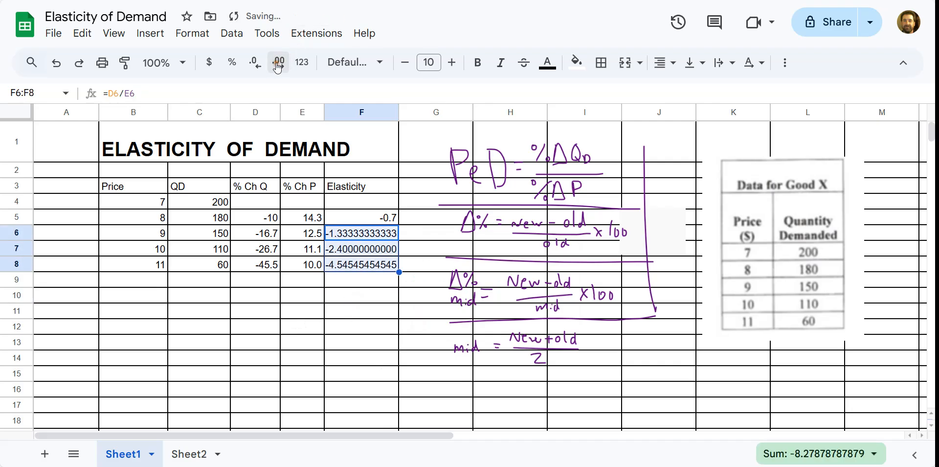
pyautogui.tripleClick(261, 64)
pyautogui.doubleClick(262, 63)
pyautogui.doubleClick(262, 63)
pyautogui.doubleClick(261, 64)
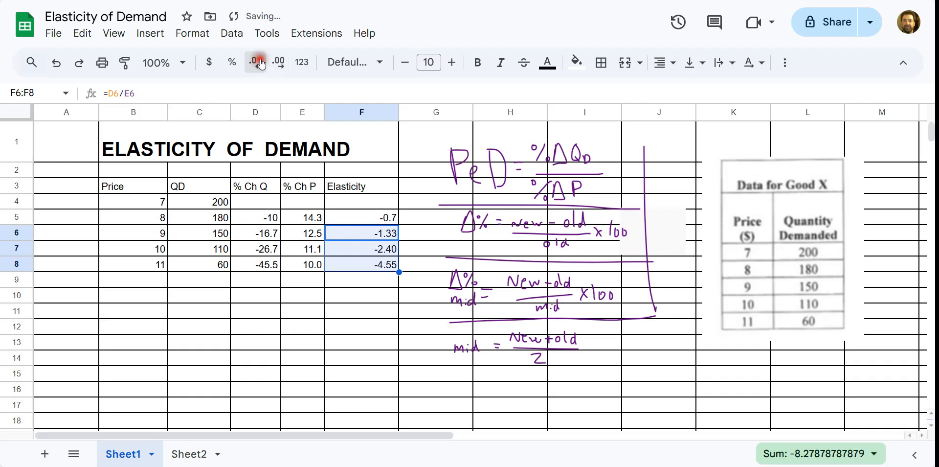
pyautogui.click(263, 64)
pyautogui.click(370, 325)
pyautogui.moveTo(399, 112); pyautogui.dragTo(373, 113)
# Move the handwritten formula drawing off column G so that it starts in column H
pyautogui.click(429, 166)
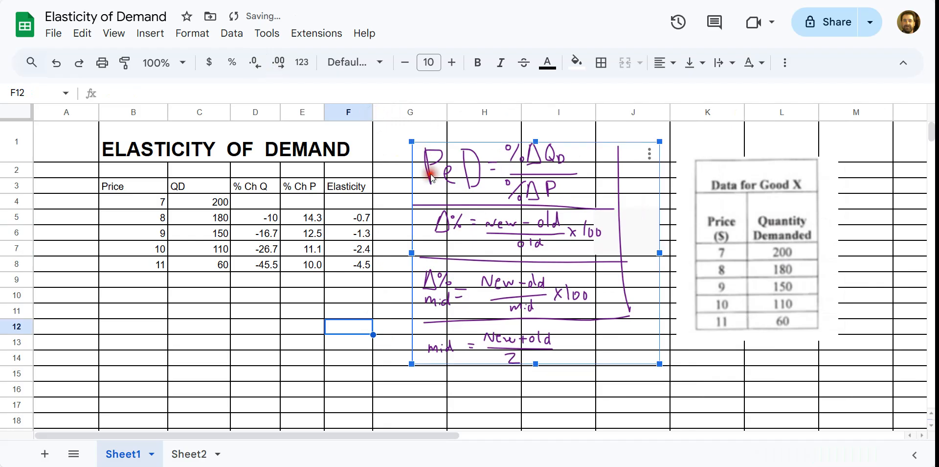
pyautogui.moveTo(430, 166); pyautogui.dragTo(461, 169)
pyautogui.click(346, 344)
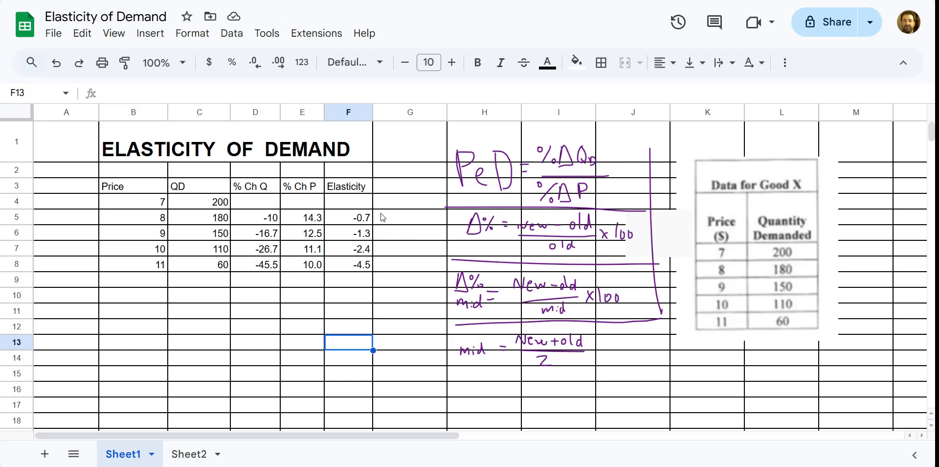
# Label the elasticities in rows 6 to 8 as "elastic" in cells G6:G8
pyautogui.click(408, 233)
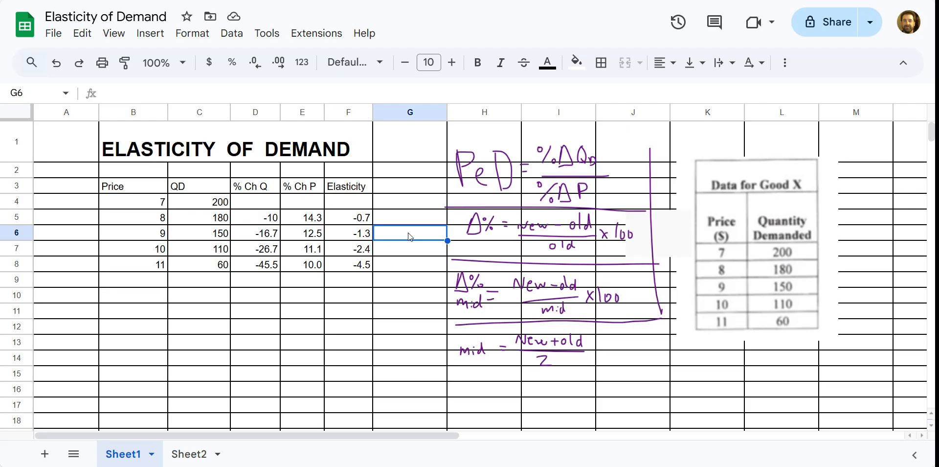
pyautogui.write('elastic')
pyautogui.press('Return')
pyautogui.write('elastic')
pyautogui.press('Tab')
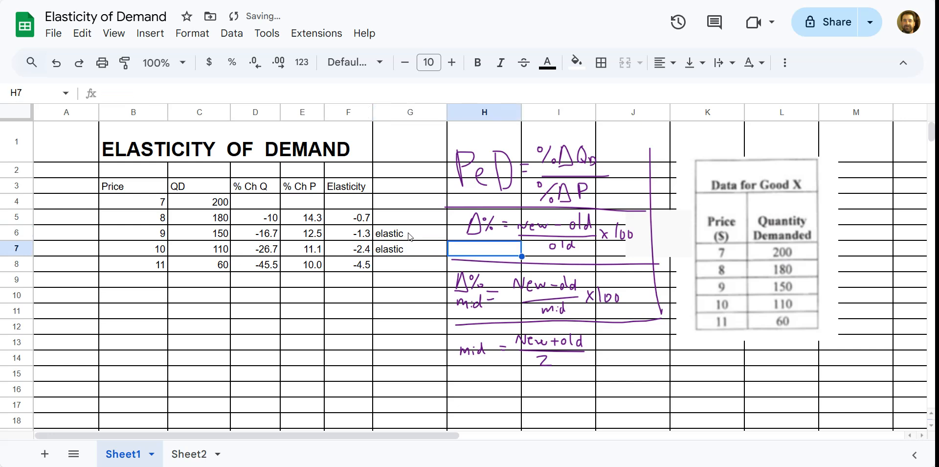
pyautogui.press('Down')
pyautogui.press('Left')
pyautogui.write('el')
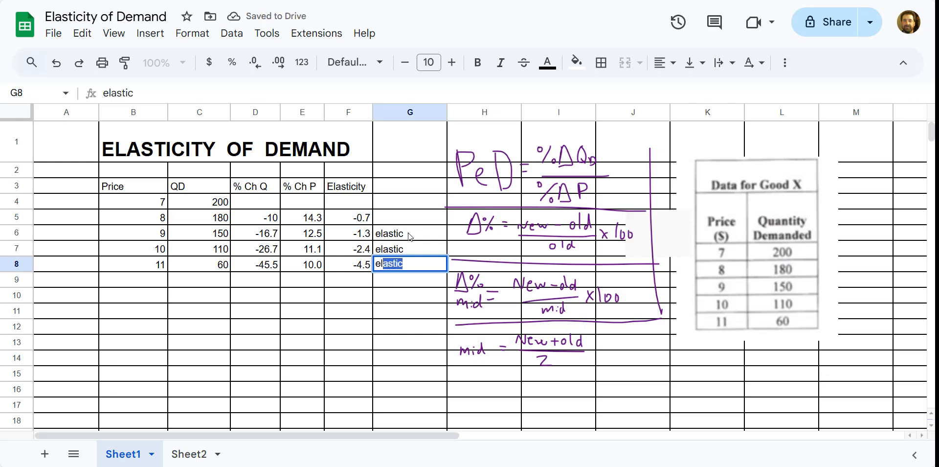
pyautogui.click(407, 298)
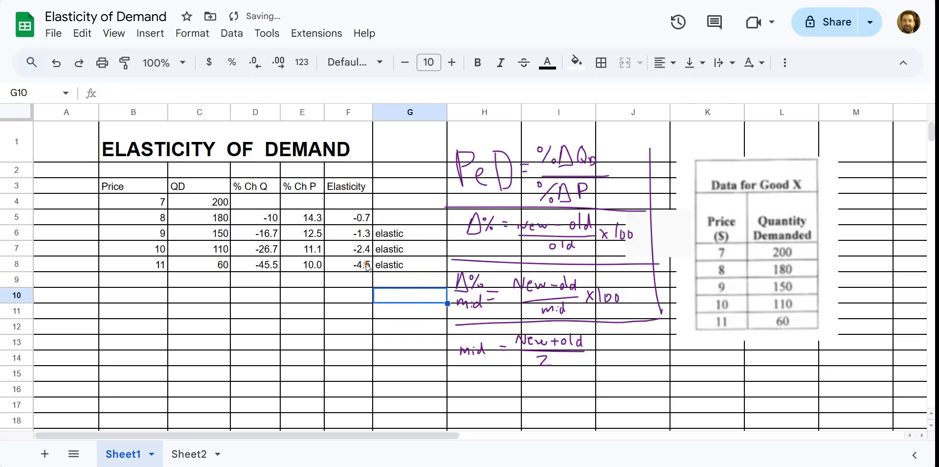
# Label the elasticity in row 5 as "inelastic" in cell G5
pyautogui.click(422, 216)
pyautogui.write('inel')
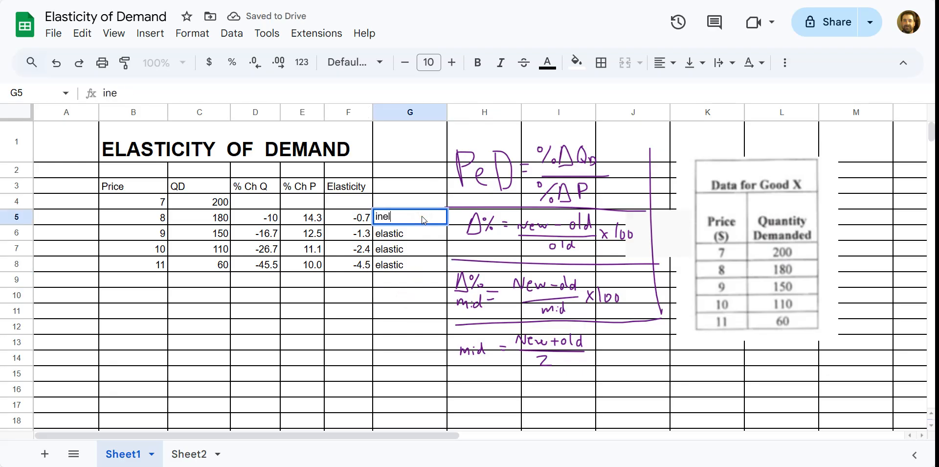
pyautogui.write('astic')
pyautogui.click(362, 348)
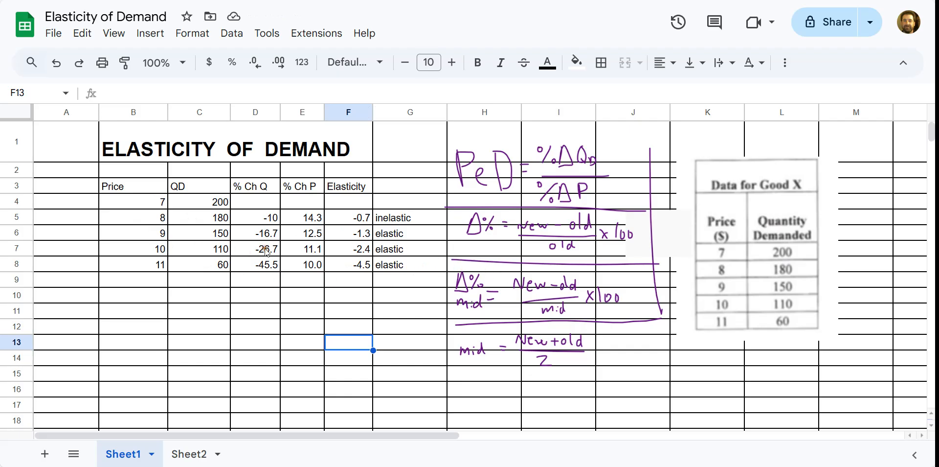
# Narrow column C slightly and copy the table B3:G8 to a second table starting at B10
pyautogui.moveTo(230, 113); pyautogui.dragTo(223, 113)
pyautogui.click(137, 186)
pyautogui.moveTo(128, 185); pyautogui.dragTo(379, 267)
pyautogui.hotkey('ctrl', 'c')
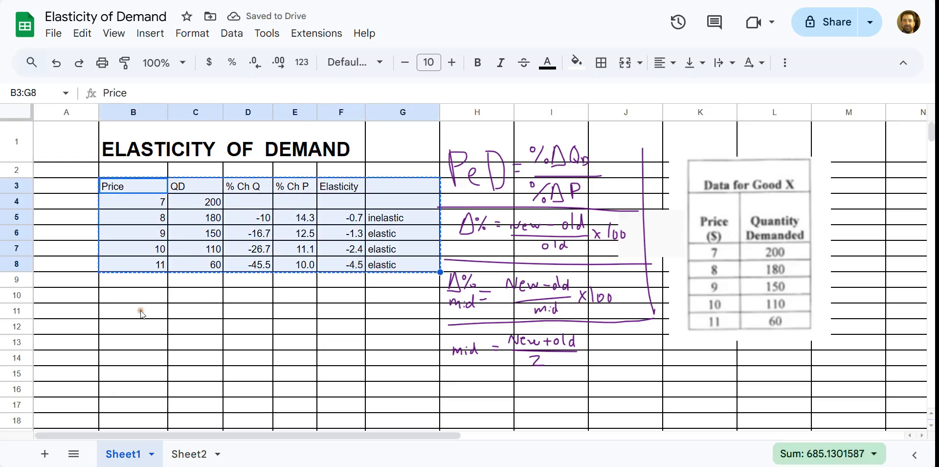
pyautogui.click(140, 295)
pyautogui.hotkey('ctrl', 'v')
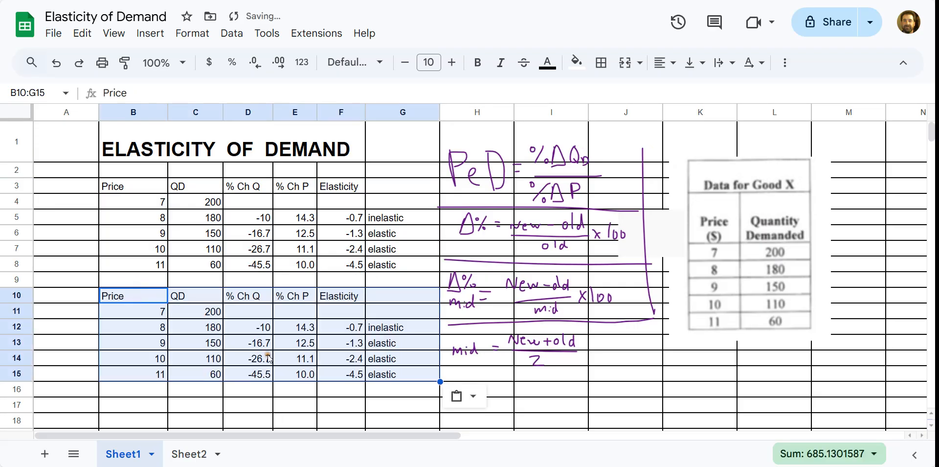
# In the D12 formula of the copied table, replace the divisor C11 with the sum (C11+C12)
pyautogui.click(243, 328)
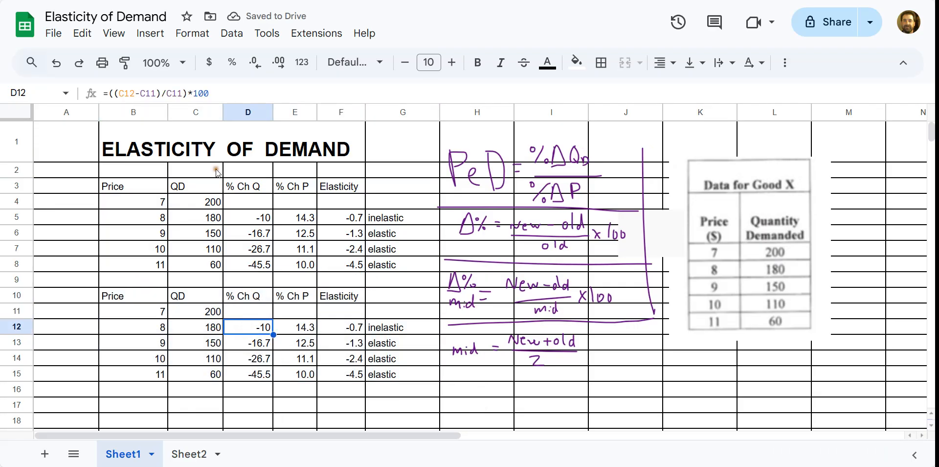
pyautogui.click(184, 93)
pyautogui.click(176, 112)
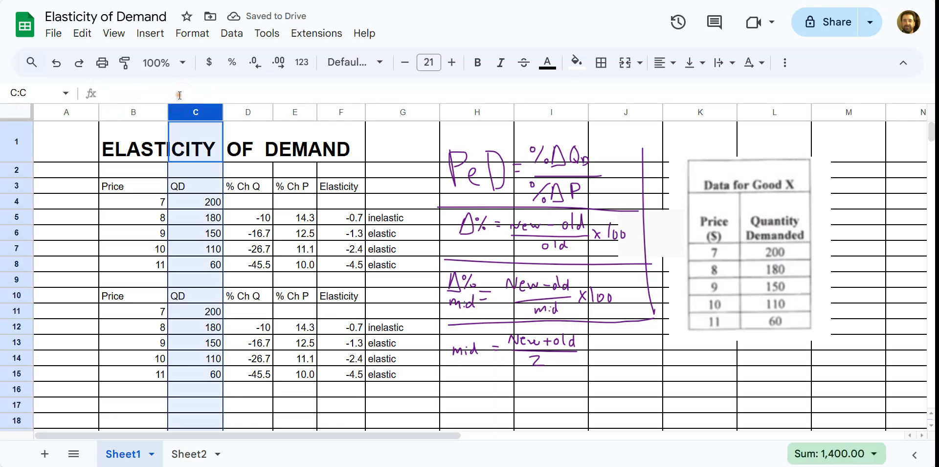
pyautogui.click(260, 328)
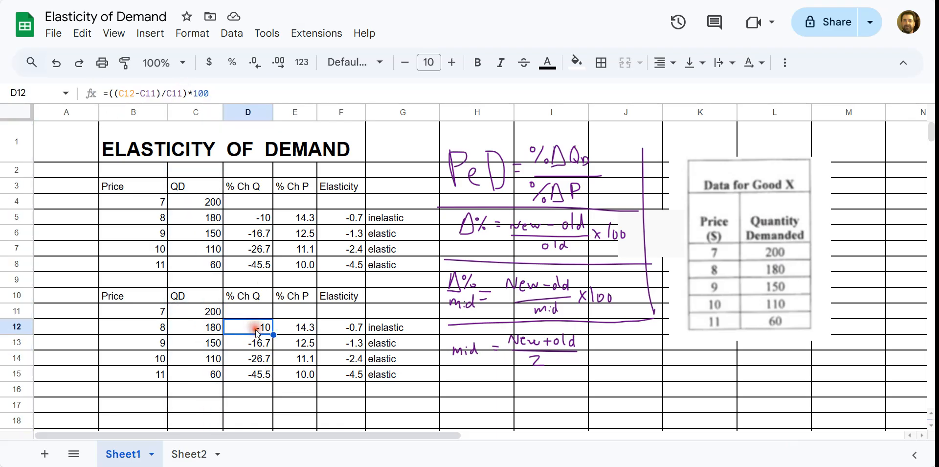
pyautogui.doubleClick(174, 93)
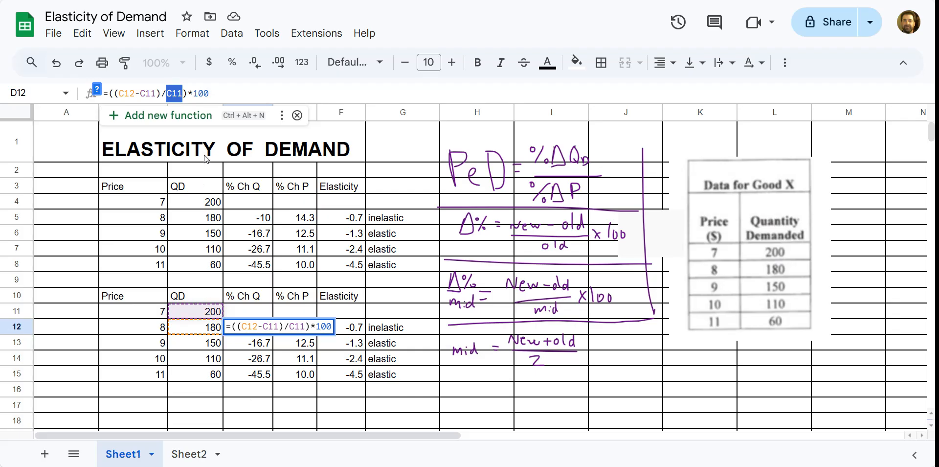
pyautogui.press('BackSpace')
pyautogui.write('(')
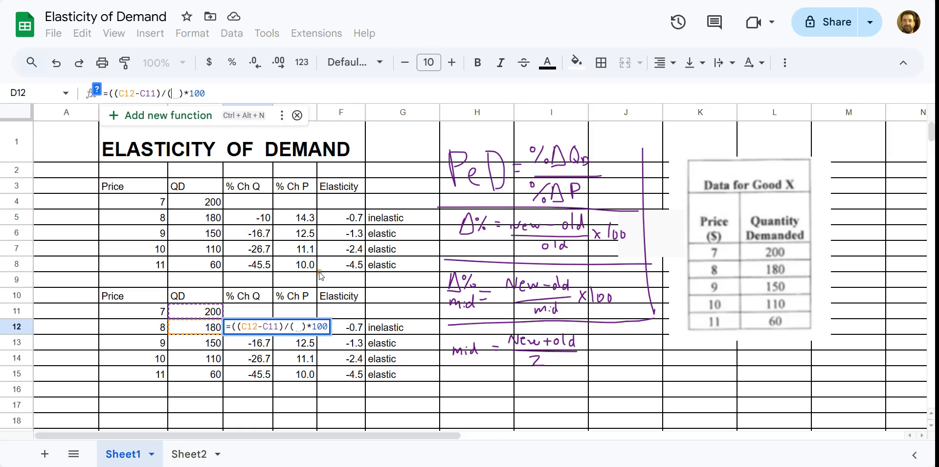
pyautogui.click(212, 316)
pyautogui.write('+')
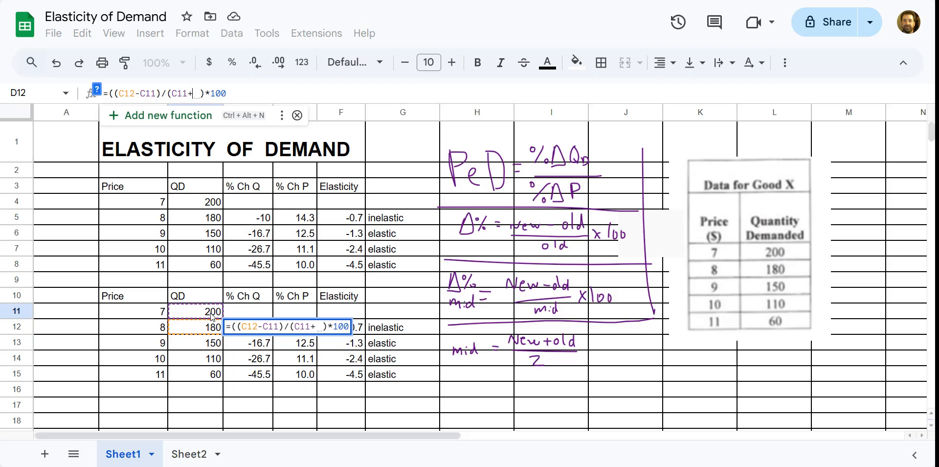
pyautogui.click(209, 332)
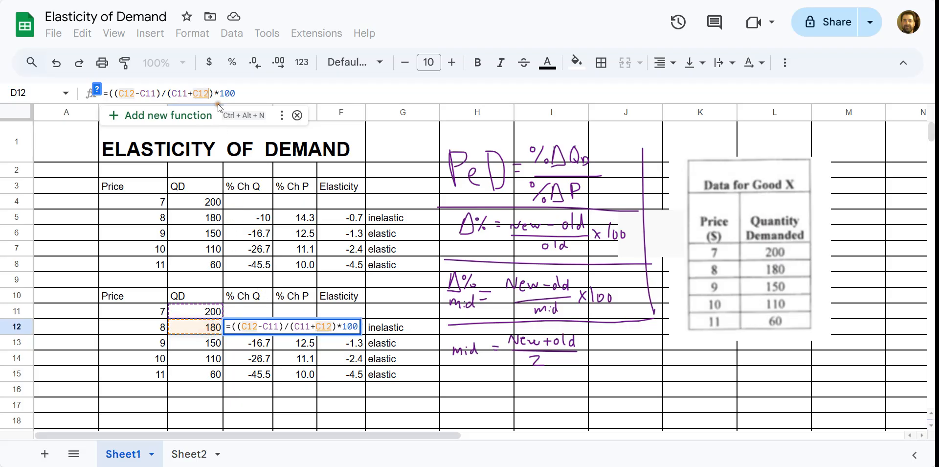
pyautogui.write(')')
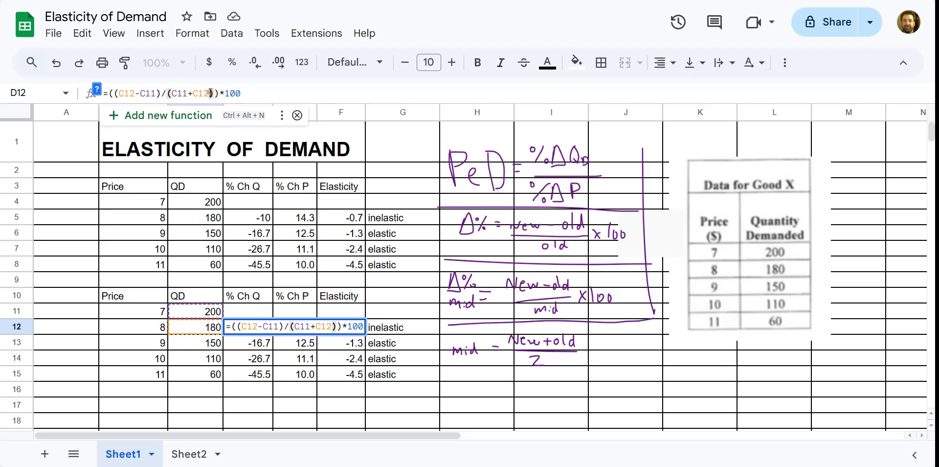
# Multiply the D12 divisor by 0.5 so the formula reads =((C12-C11)/((C11+C12)*0.5))*100
pyautogui.click(166, 93)
pyautogui.write('(')
pyautogui.click(219, 101)
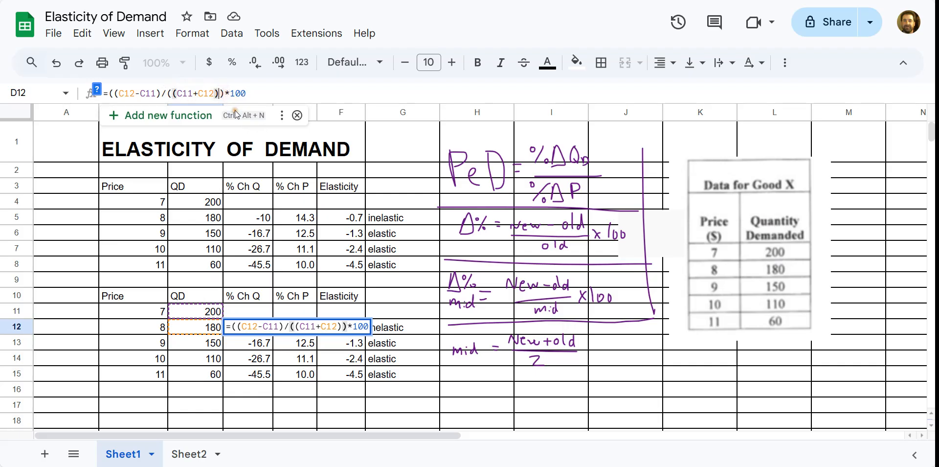
pyautogui.write('*0.5')
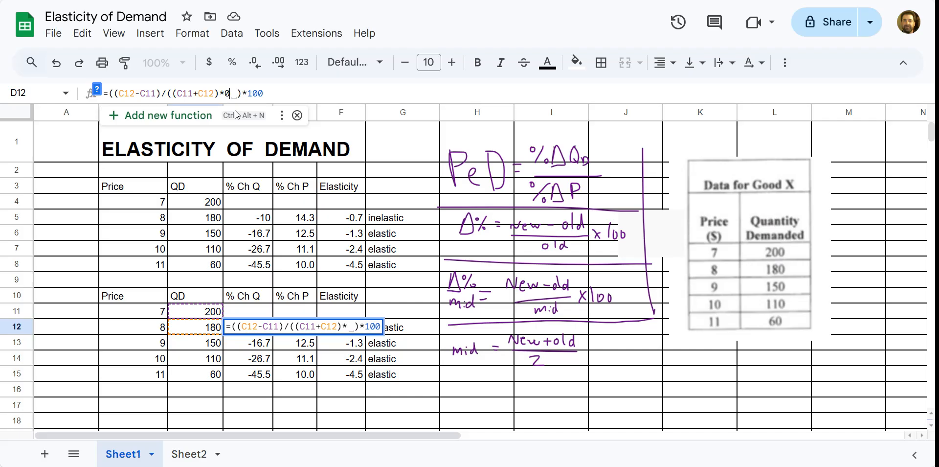
pyautogui.write(')')
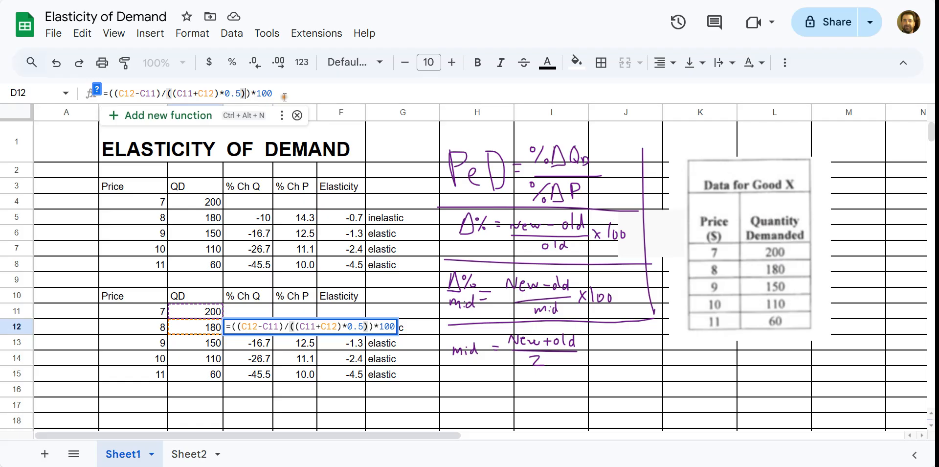
pyautogui.press('Return')
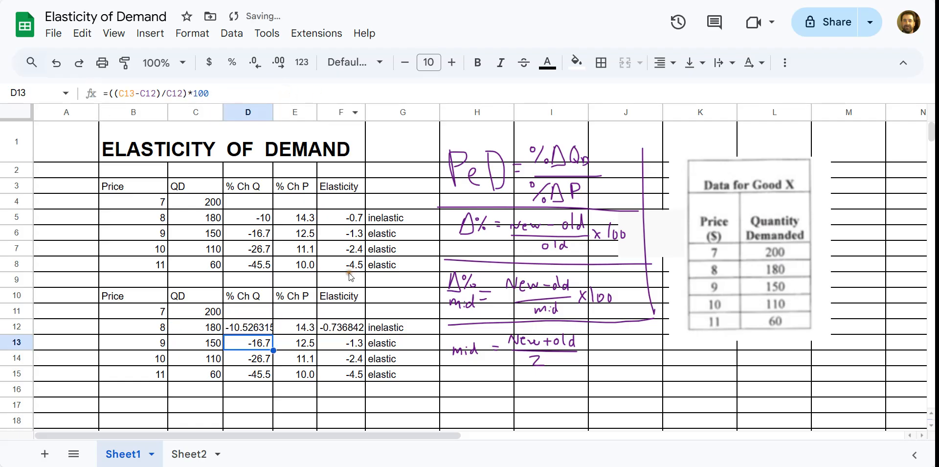
# Fill the midpoint quantity formula from D12 down to D15
pyautogui.click(242, 330)
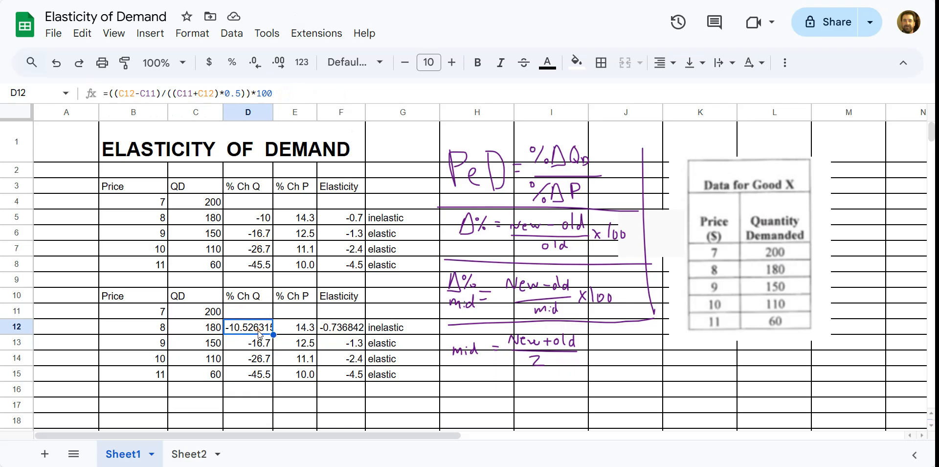
pyautogui.moveTo(273, 334); pyautogui.dragTo(274, 377)
pyautogui.click(252, 391)
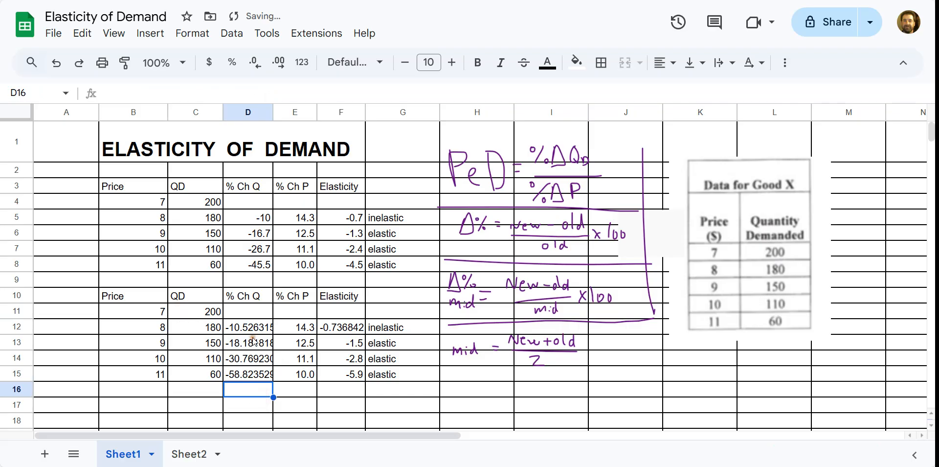
# Select the midpoint quantity changes in D12:D15 and widen column D to fit their long decimals
pyautogui.click(249, 313)
pyautogui.moveTo(247, 327); pyautogui.dragTo(246, 377)
pyautogui.click(276, 68)
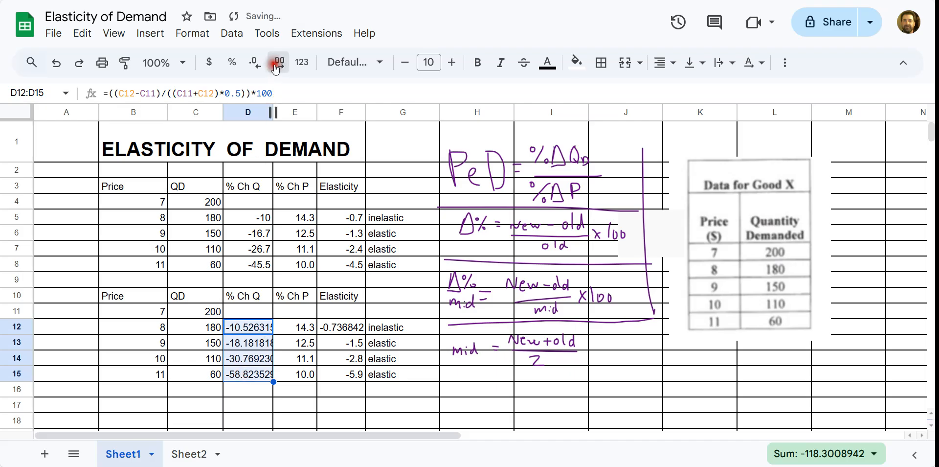
pyautogui.click(275, 69)
pyautogui.moveTo(275, 114); pyautogui.dragTo(309, 114)
pyautogui.click(256, 67)
pyautogui.click(280, 65)
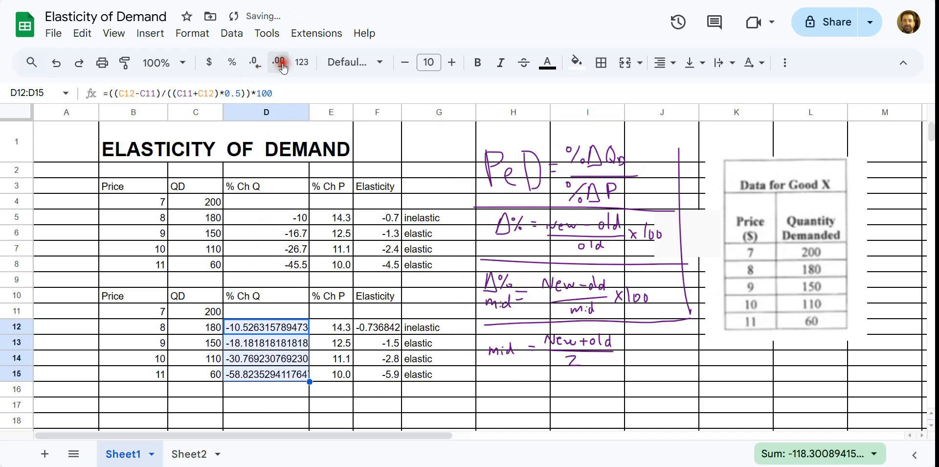
pyautogui.moveTo(309, 114); pyautogui.dragTo(445, 123)
# Format D12:D15 to two decimal places and narrow column D to fit
pyautogui.click(267, 63)
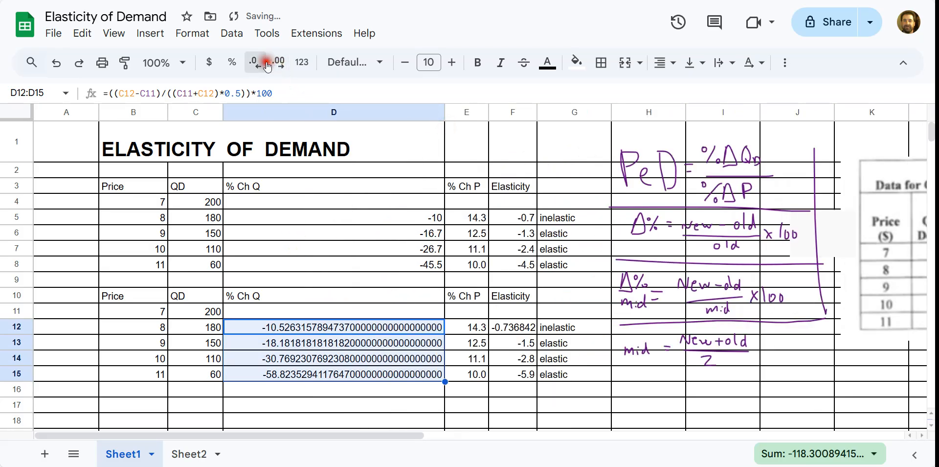
pyautogui.click(267, 65)
pyautogui.click(267, 65)
pyautogui.click(267, 65)
pyautogui.click(267, 65)
pyautogui.click(267, 65)
pyautogui.click(268, 65)
pyautogui.click(267, 65)
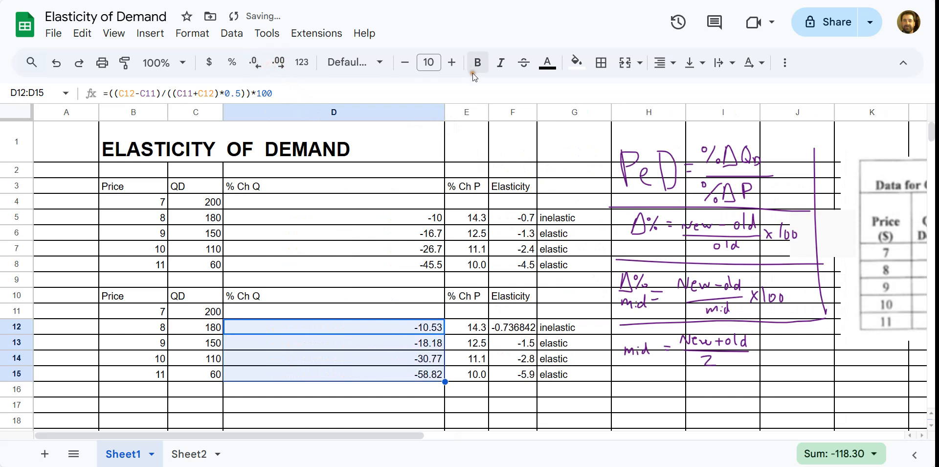
pyautogui.moveTo(444, 113); pyautogui.dragTo(280, 119)
pyautogui.doubleClick(269, 345)
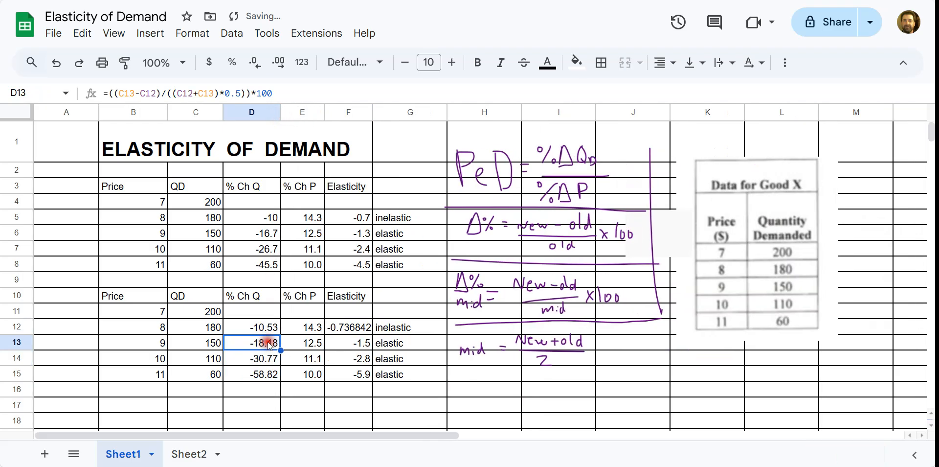
pyautogui.click(251, 409)
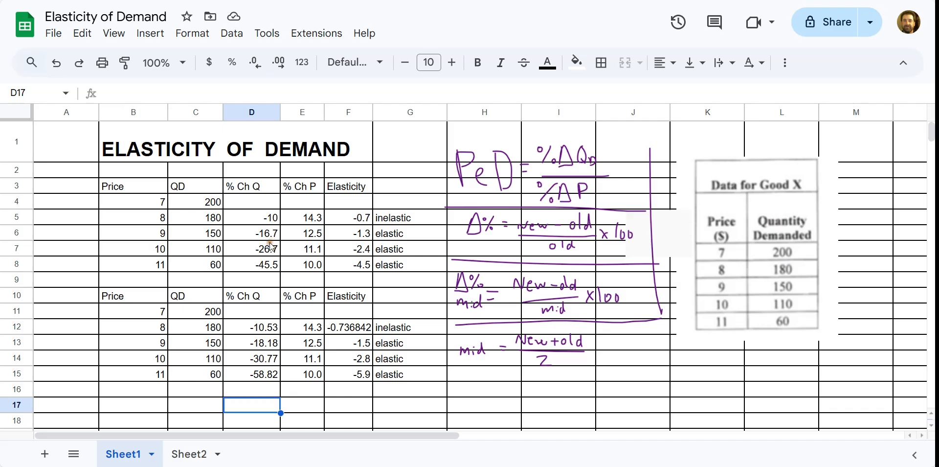
# In the E12 price change formula, replace the divisor B11 with the sum (B12+B11)
pyautogui.click(300, 331)
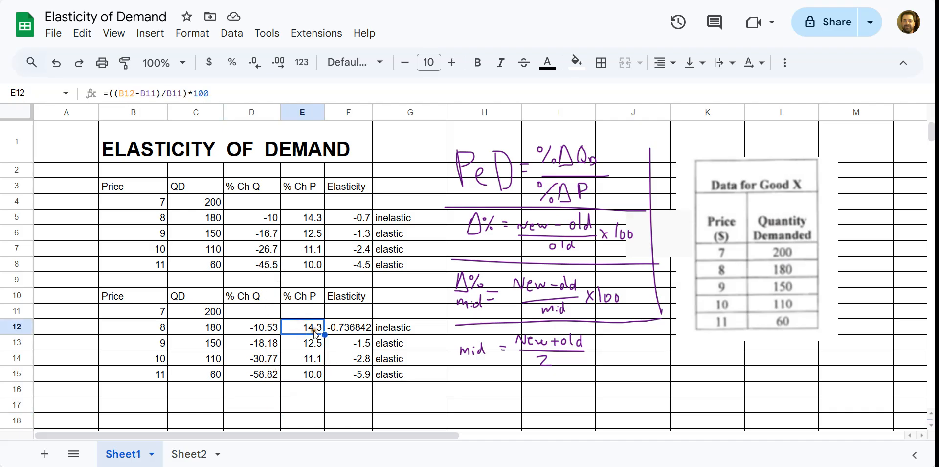
pyautogui.doubleClick(174, 93)
pyautogui.press('BackSpace')
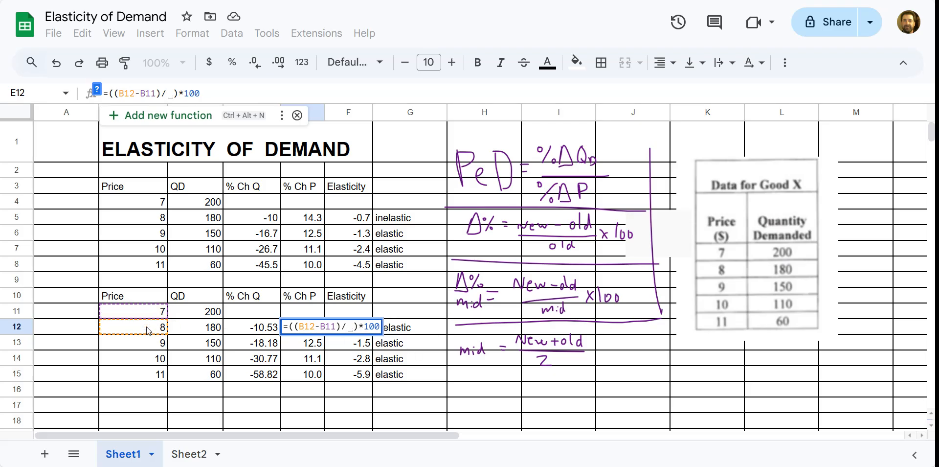
pyautogui.write('(')
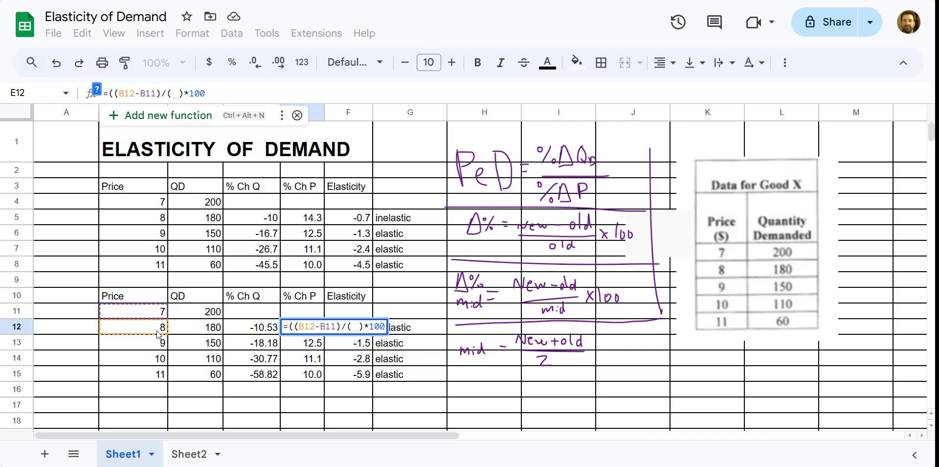
pyautogui.click(158, 334)
pyautogui.write('+')
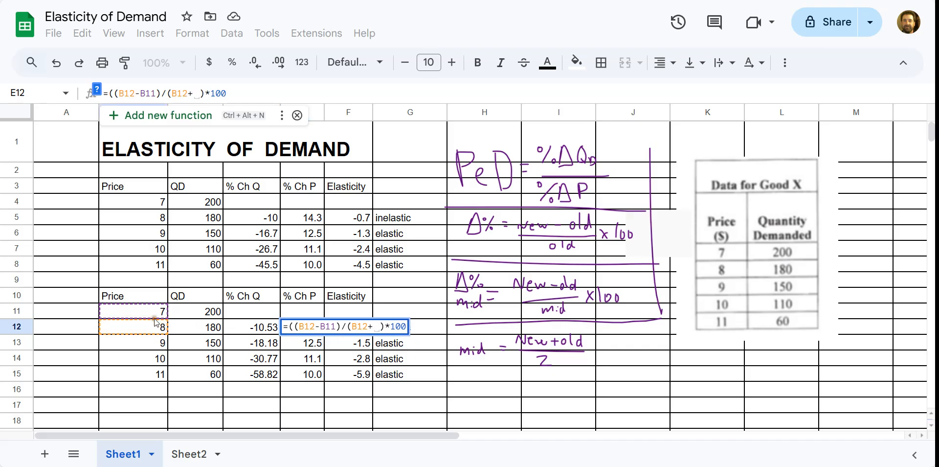
pyautogui.click(153, 315)
pyautogui.write(')')
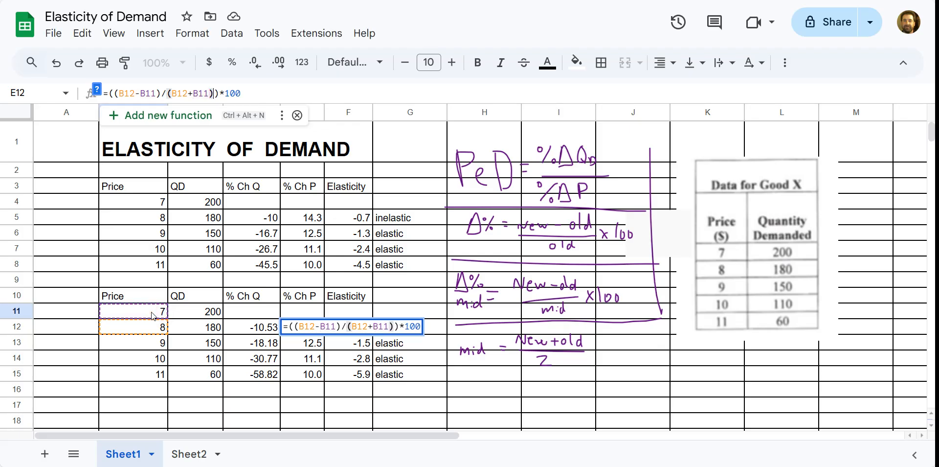
# Complete the E12 price change formula by multiplying the sum (B12+B11) by 0.5 and enclosing the whole divisor in parentheses
pyautogui.write('*')
pyautogui.write('0.5')
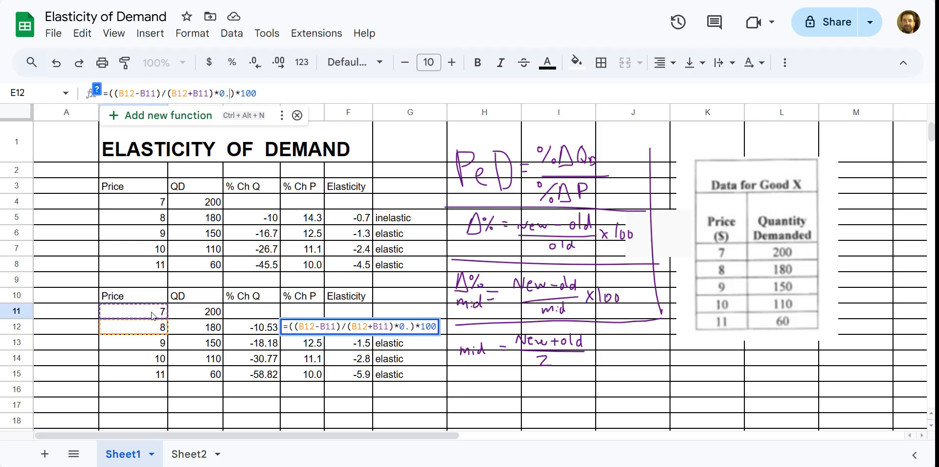
pyautogui.click(170, 93)
pyautogui.write('(')
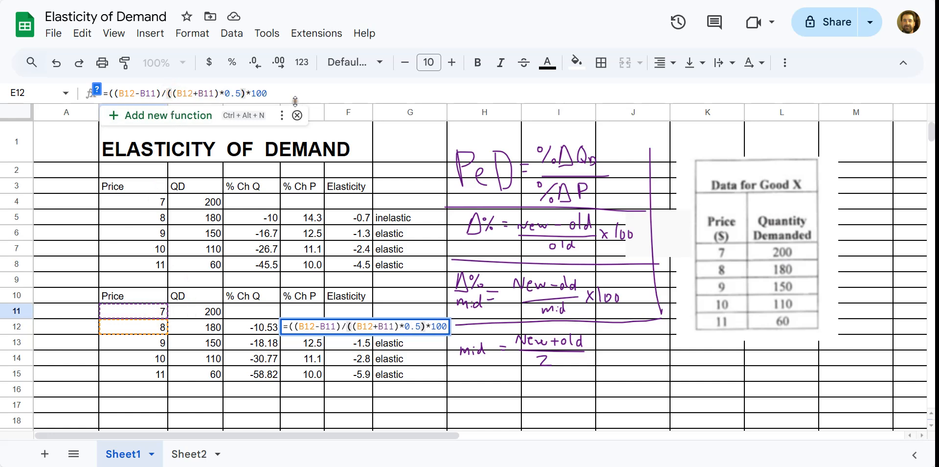
pyautogui.click(244, 93)
pyautogui.write(')')
pyautogui.press('Return')
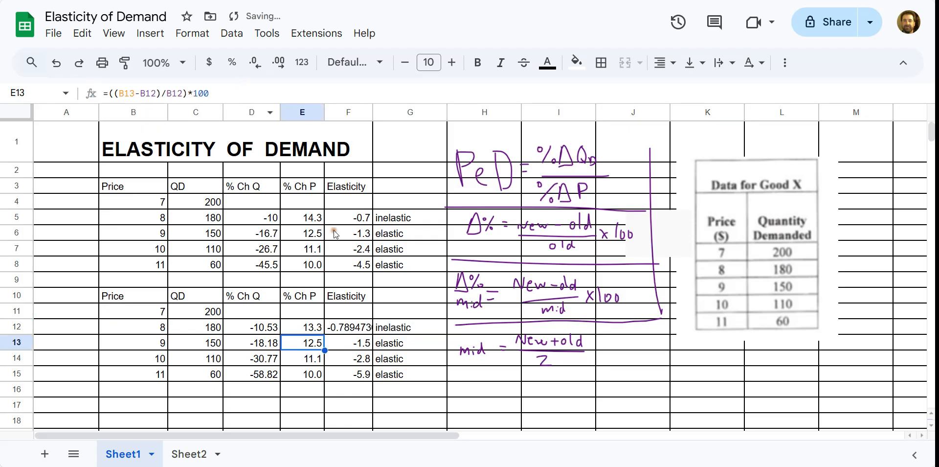
# Fill the midpoint price change formula from E12 down to E15
pyautogui.click(336, 328)
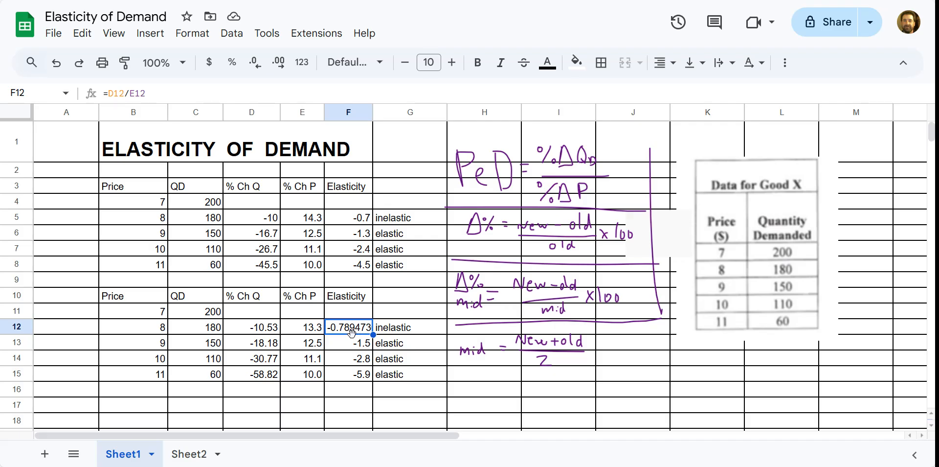
pyautogui.click(286, 331)
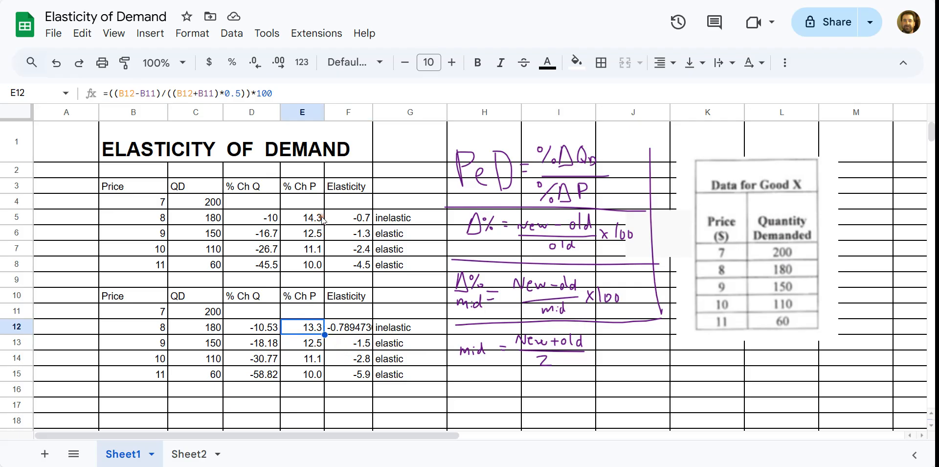
pyautogui.moveTo(332, 339); pyautogui.dragTo(324, 377)
pyautogui.click(342, 365)
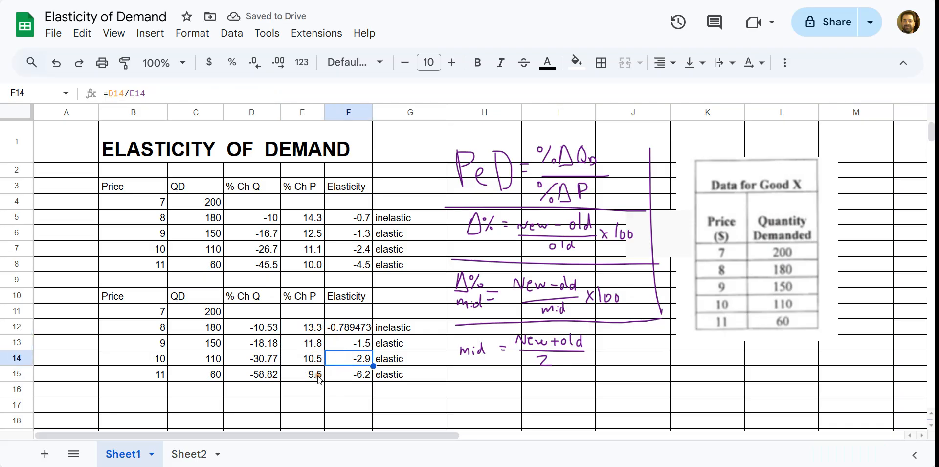
# Format the elasticity in F12 to two decimal places and narrow column F to fit
pyautogui.click(329, 332)
pyautogui.click(277, 63)
pyautogui.click(277, 62)
pyautogui.click(278, 62)
pyautogui.moveTo(372, 113); pyautogui.dragTo(442, 116)
pyautogui.click(259, 65)
pyautogui.click(259, 65)
pyautogui.click(260, 65)
pyautogui.click(259, 65)
pyautogui.click(259, 65)
pyautogui.click(260, 66)
pyautogui.click(259, 65)
pyautogui.click(259, 65)
pyautogui.click(260, 65)
pyautogui.click(260, 65)
pyautogui.click(260, 65)
pyautogui.click(260, 65)
pyautogui.click(260, 65)
pyautogui.click(260, 65)
pyautogui.click(260, 65)
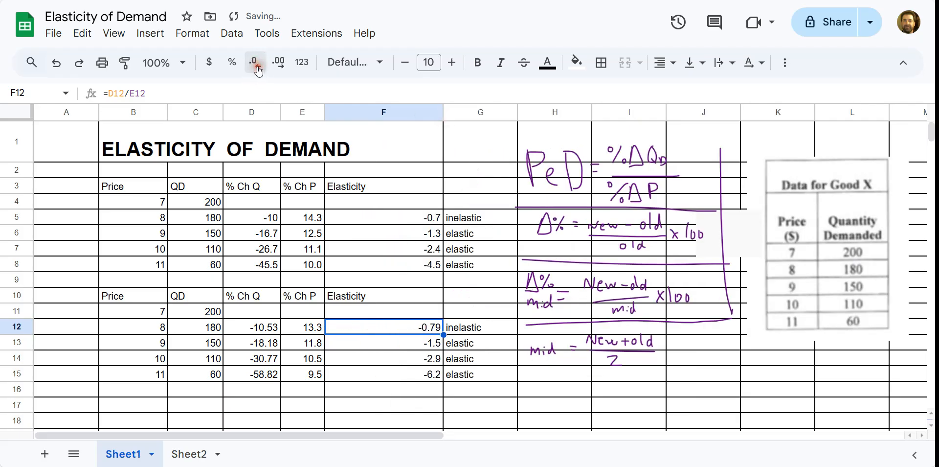
pyautogui.moveTo(444, 112); pyautogui.dragTo(370, 114)
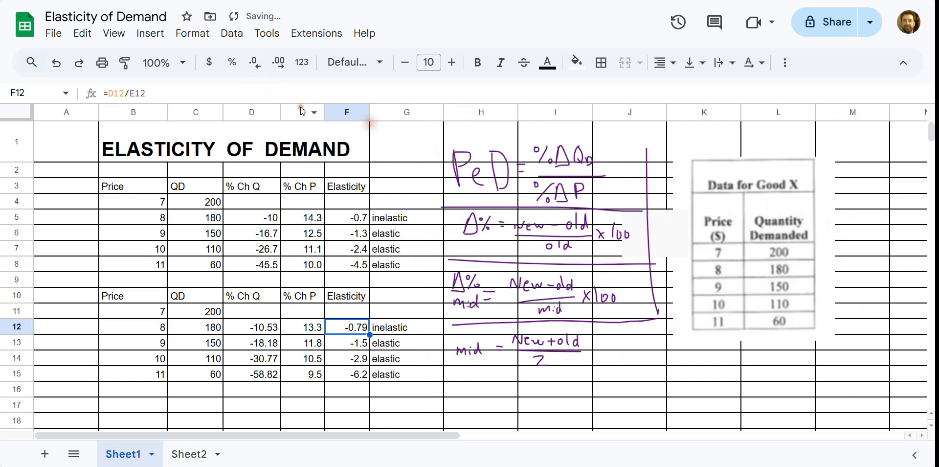
# Compare the elasticities in F5:F6 with the midpoint ones in F12:F13, and check the midpoint price changes in E12:E15
pyautogui.click(394, 323)
pyautogui.click(353, 219)
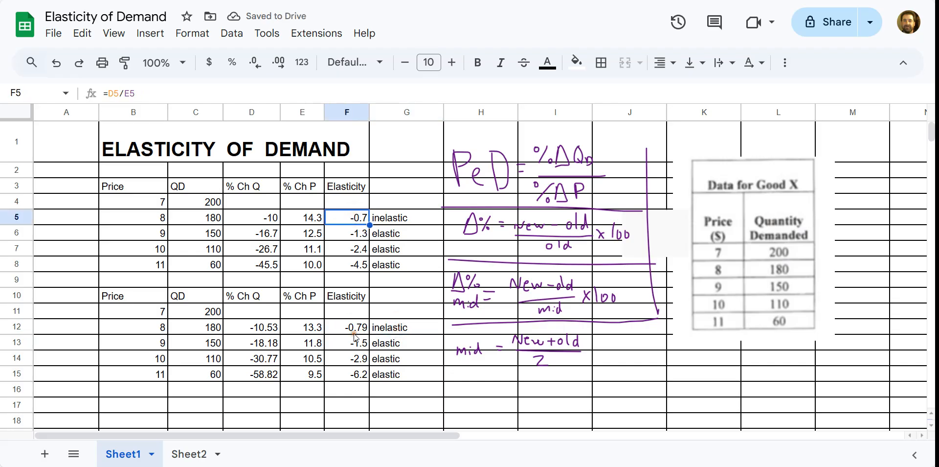
pyautogui.click(358, 331)
pyautogui.click(352, 235)
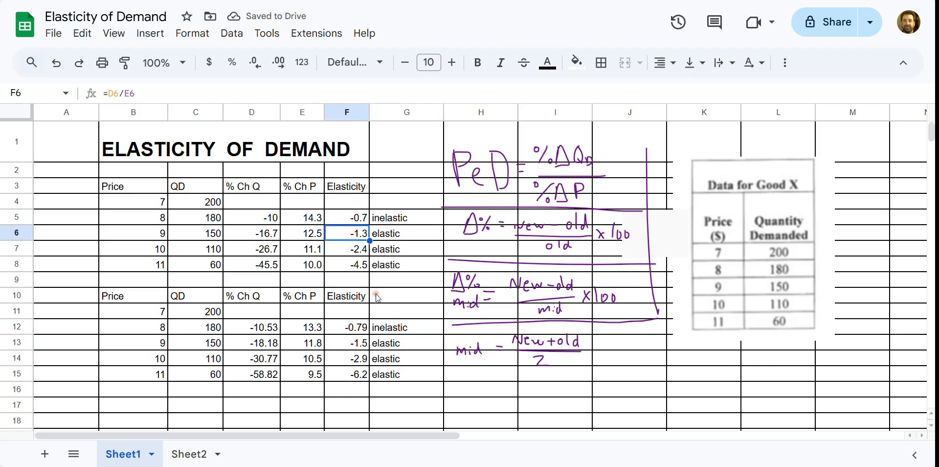
pyautogui.click(357, 349)
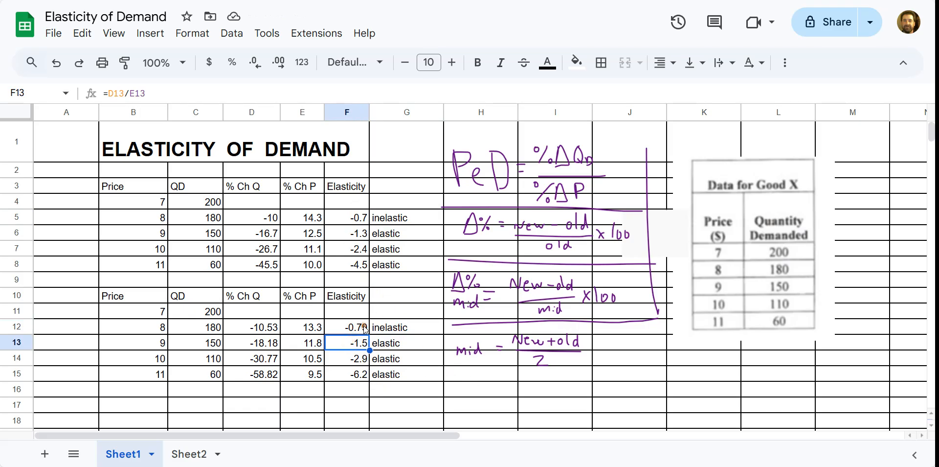
pyautogui.click(310, 325)
pyautogui.click(309, 344)
pyautogui.click(305, 362)
pyautogui.click(304, 377)
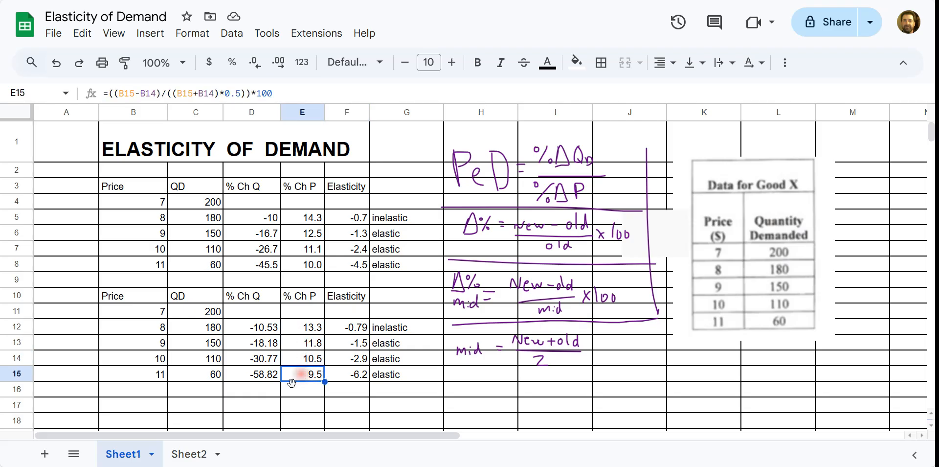
# Narrow the empty column A beside the tables to roughly half its width
pyautogui.click(632, 390)
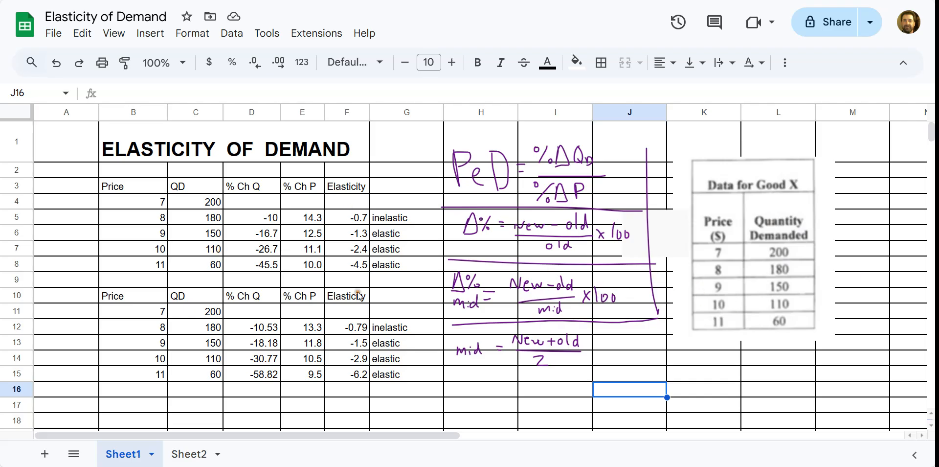
pyautogui.moveTo(99, 112); pyautogui.dragTo(67, 112)
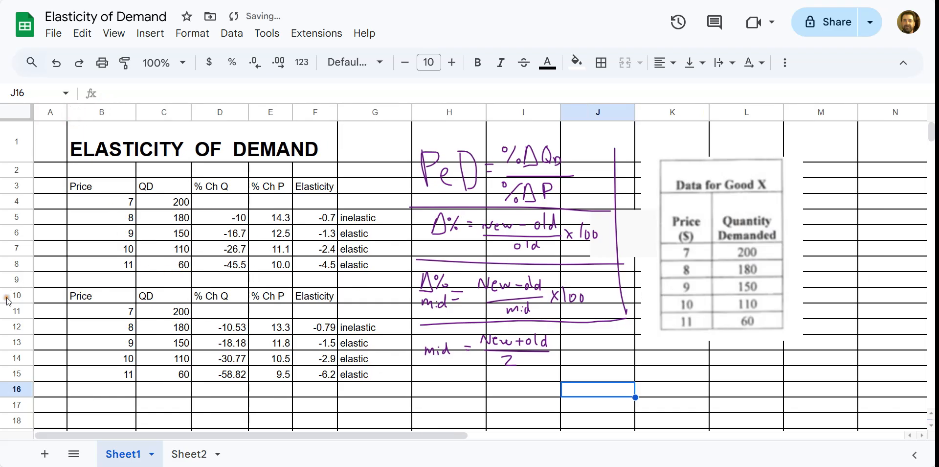